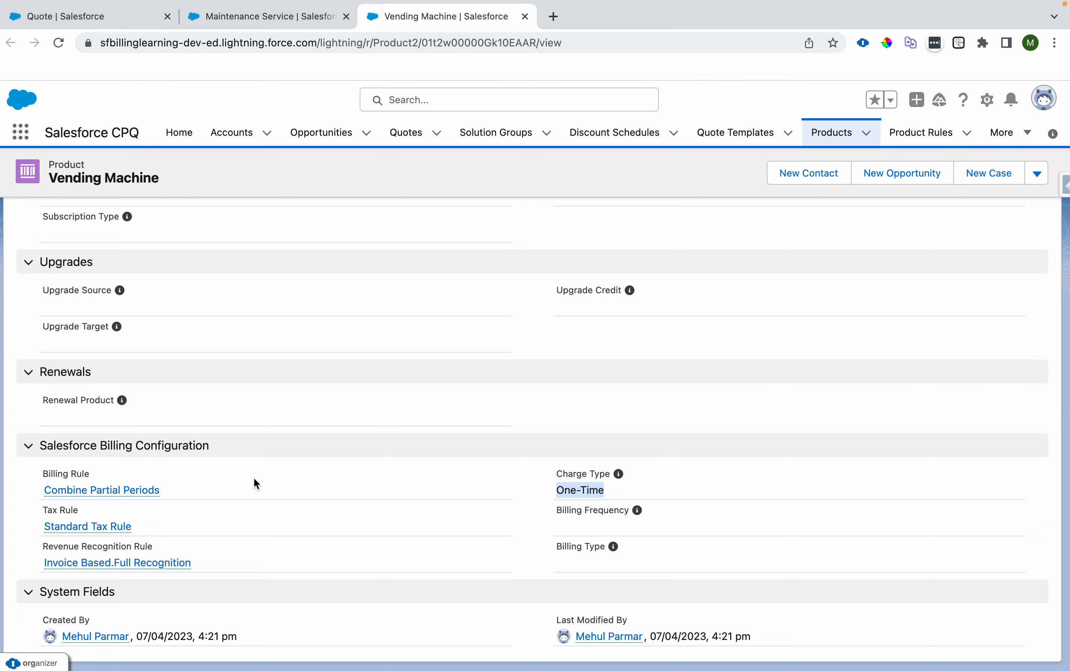
Check the Vending Machine's charge type, then review the subscription pricing and term on the Maintenance Service product
left_click_drag(555, 492, 611, 493)
left_click(282, 20)
scroll(294, 247, "up", 10)
scroll(295, 247, "down", 10)
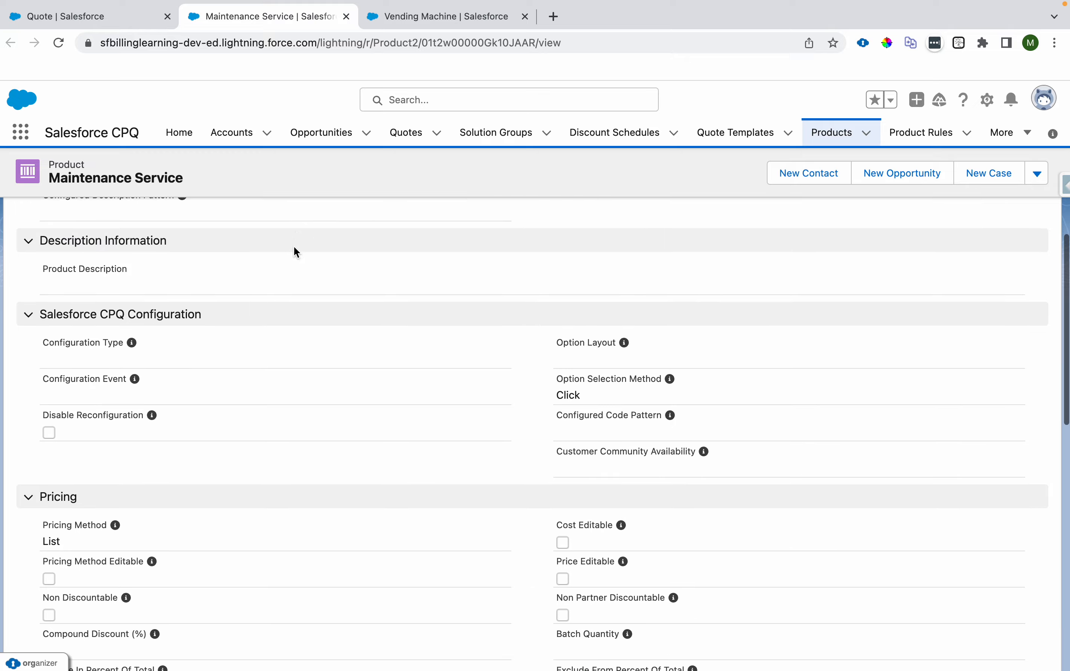
scroll(294, 247, "down", 10)
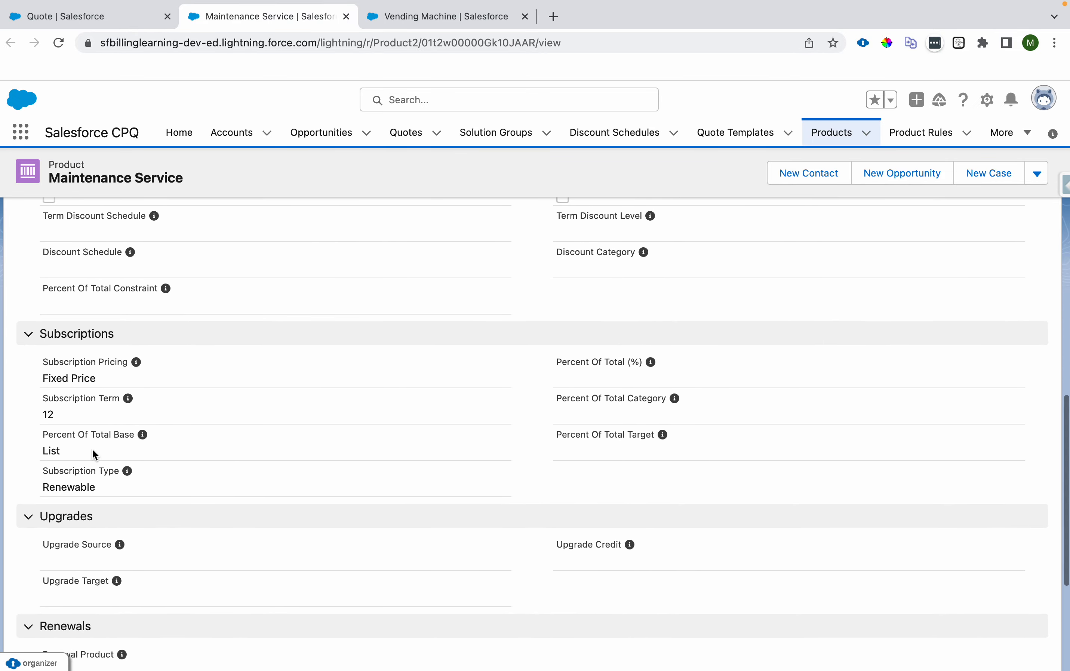
double_click(50, 414)
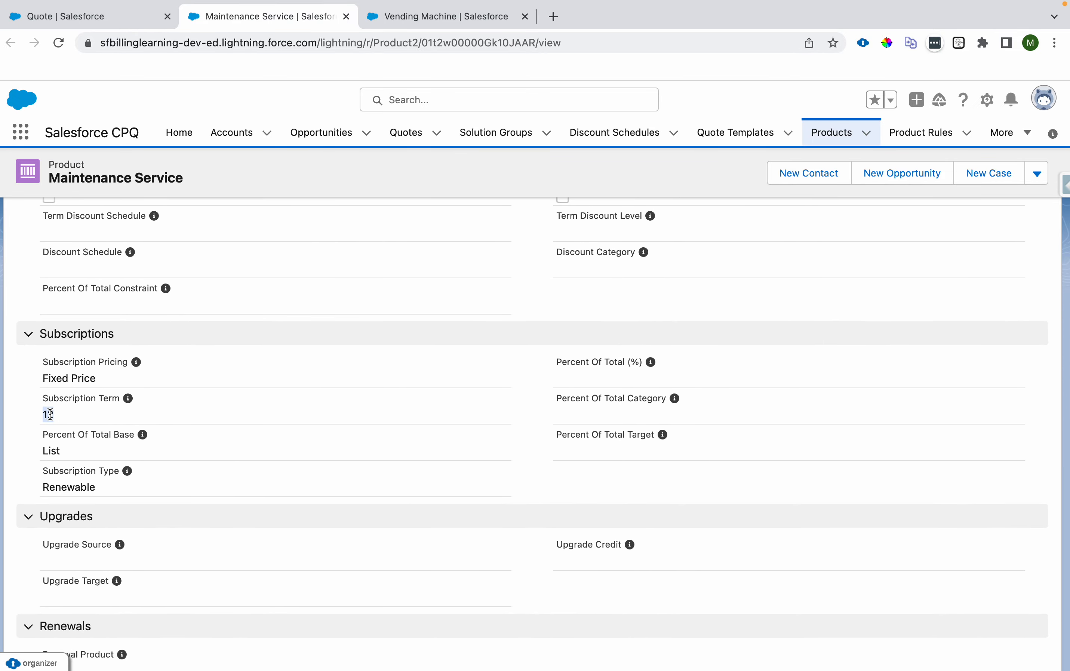
Check the price book entry and list price among the Maintenance Service product's related records
scroll(50, 414, "up", 10)
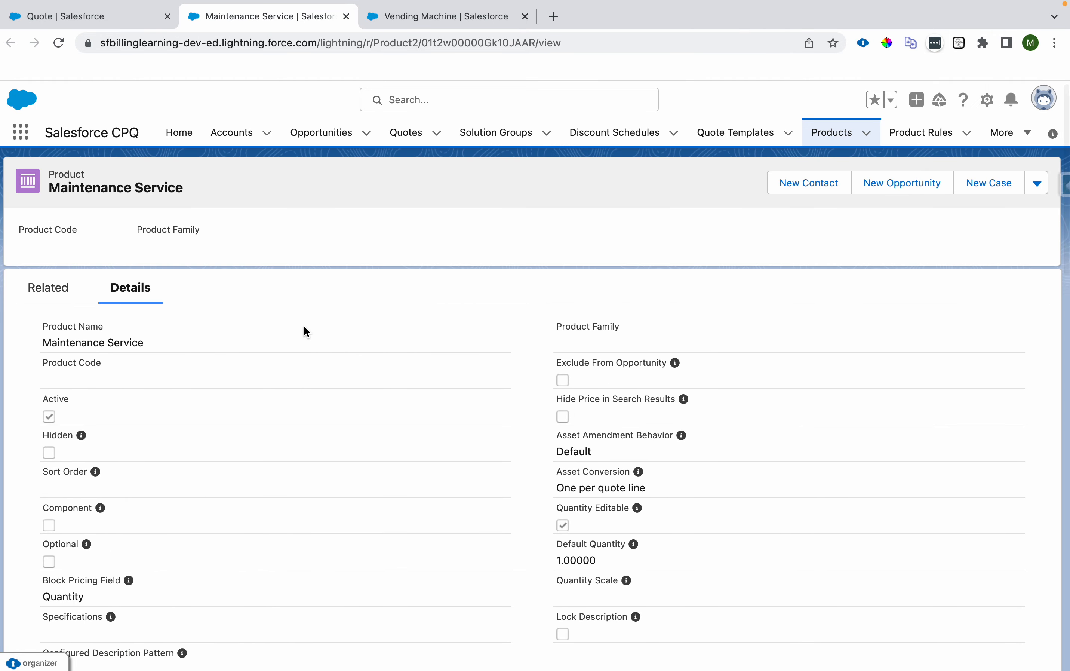
left_click(77, 287)
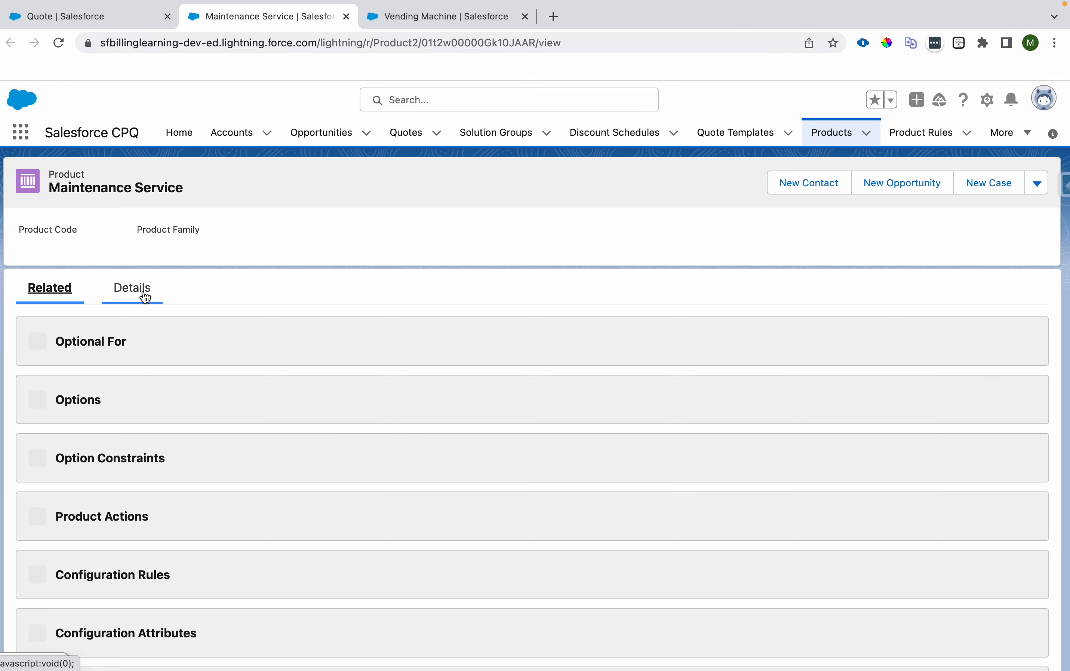
scroll(185, 495, "down", 15)
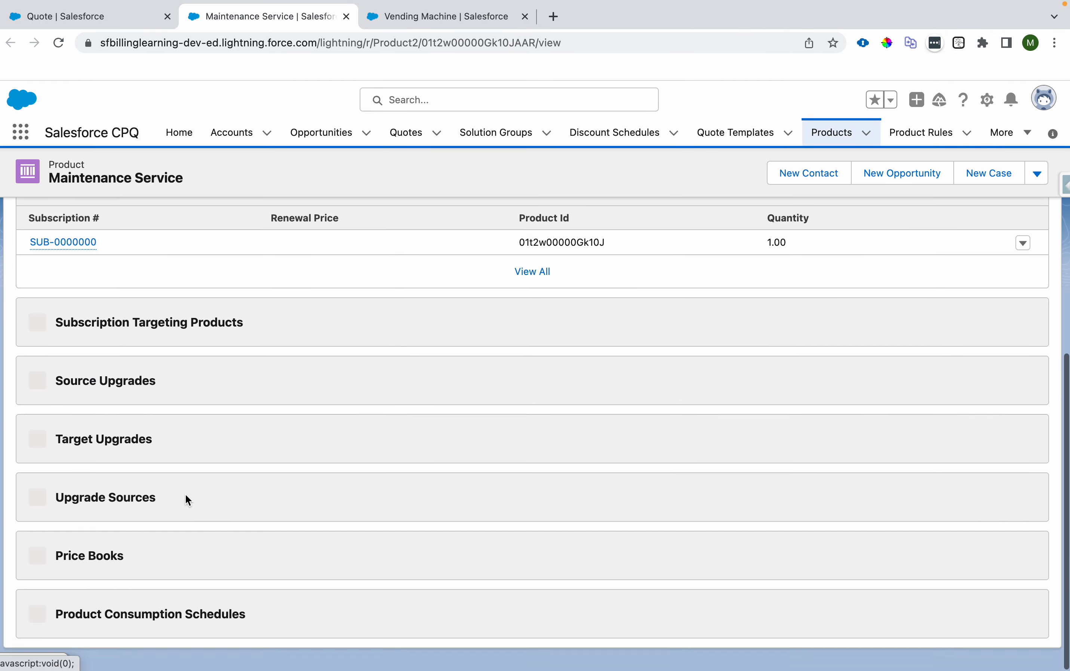
scroll(185, 490, "down", 2)
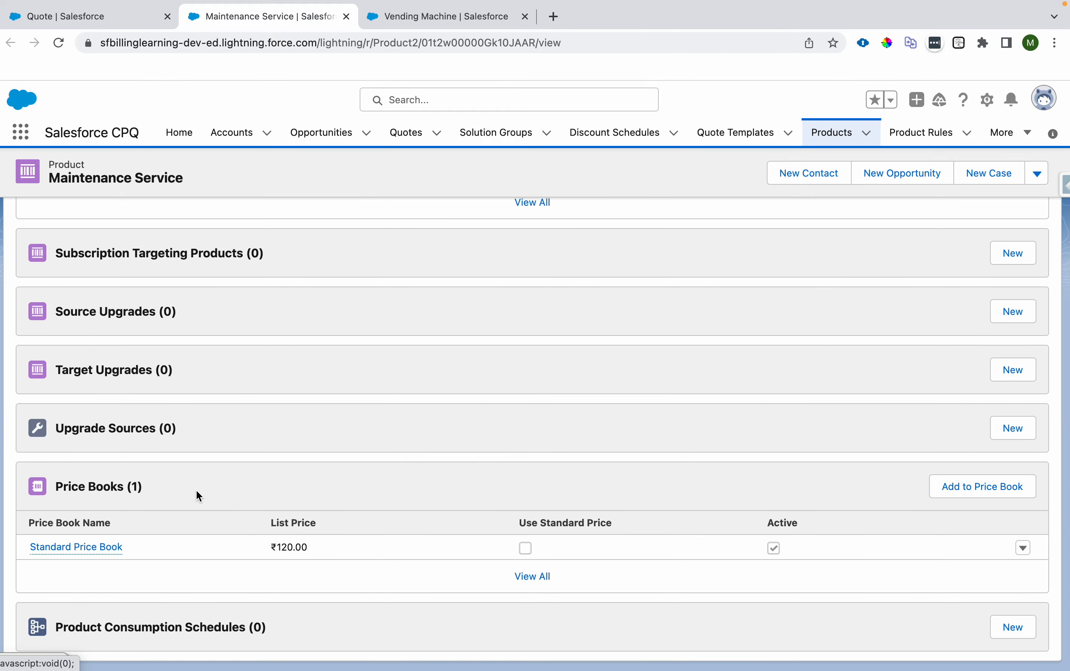
Review the Maintenance Service product's Salesforce Billing Configuration, including its charge type, billing frequency and billing type
scroll(291, 549, "up", 15)
left_click(146, 301)
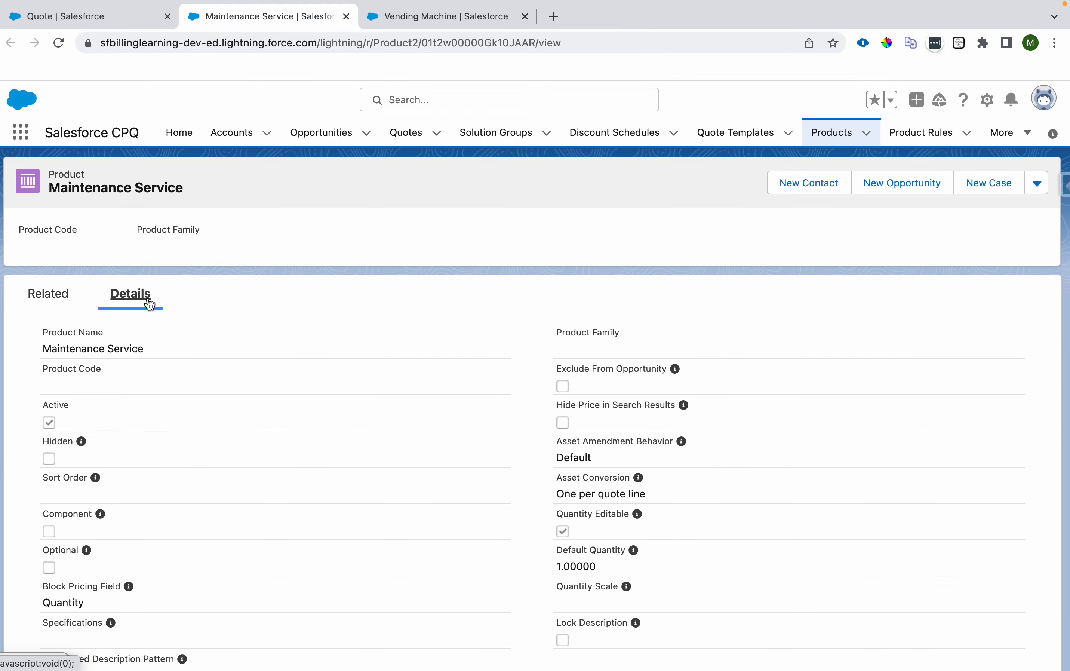
scroll(307, 583, "down", 20)
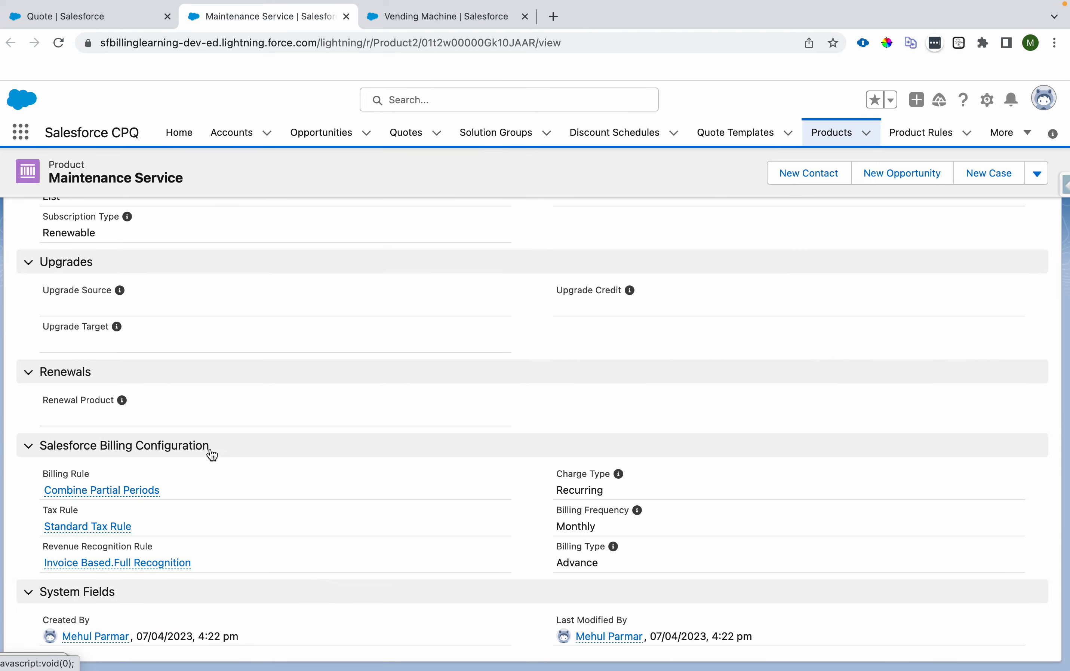
left_click_drag(559, 477, 549, 524)
left_click(556, 514)
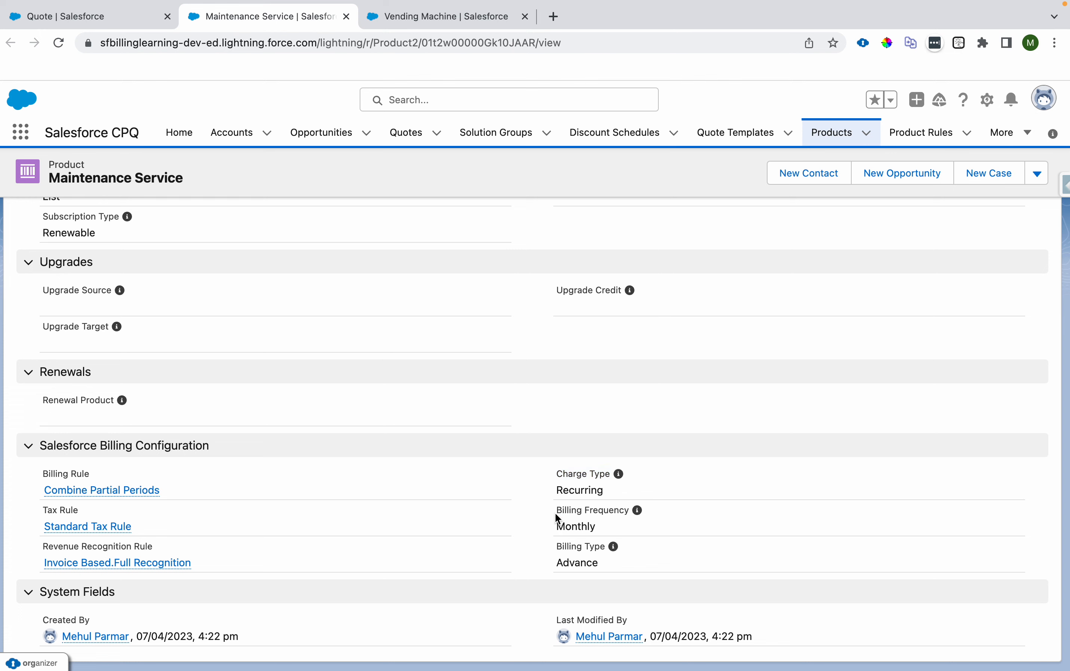
left_click_drag(558, 529, 587, 528)
left_click(596, 526)
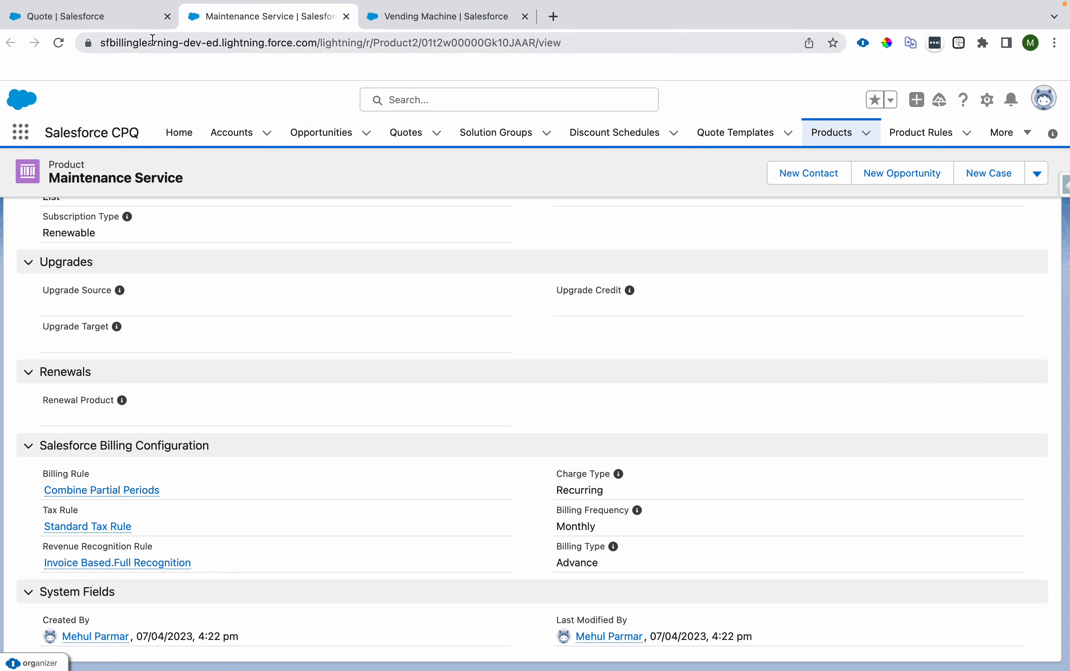
Add both the Maintenance Service and Vending Machine products to the open quote
left_click(121, 21)
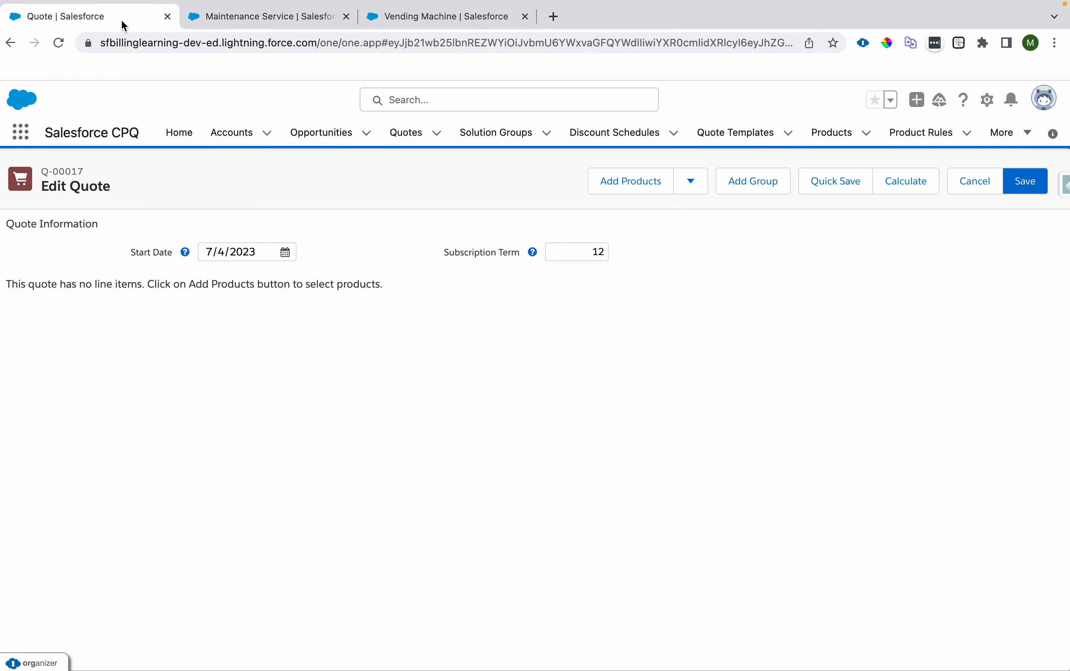
left_click(630, 182)
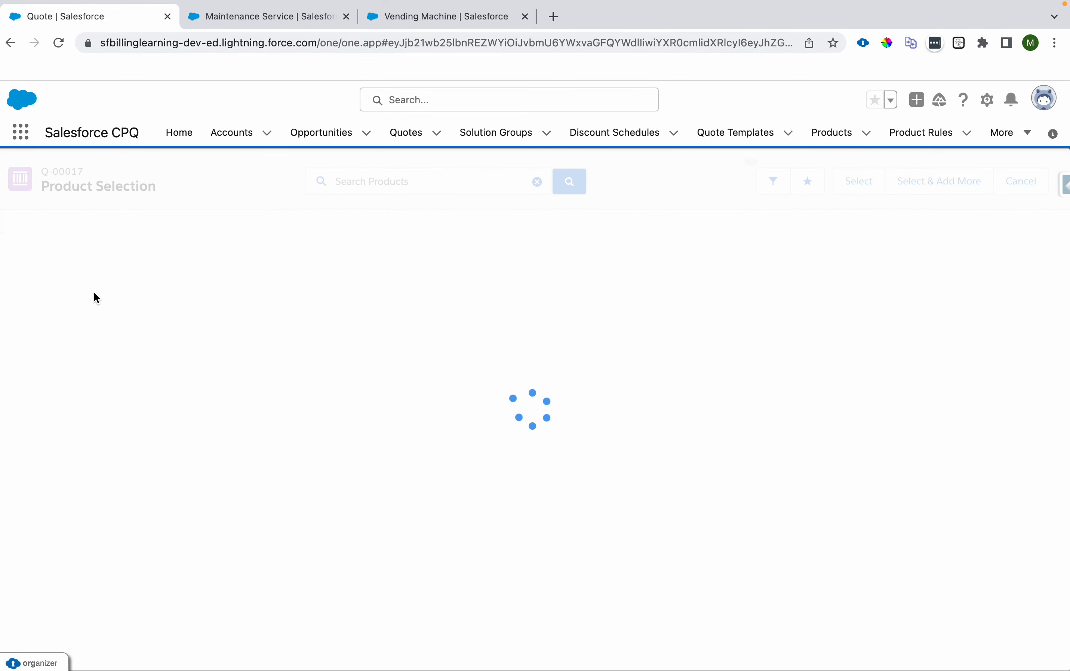
left_click(6, 222)
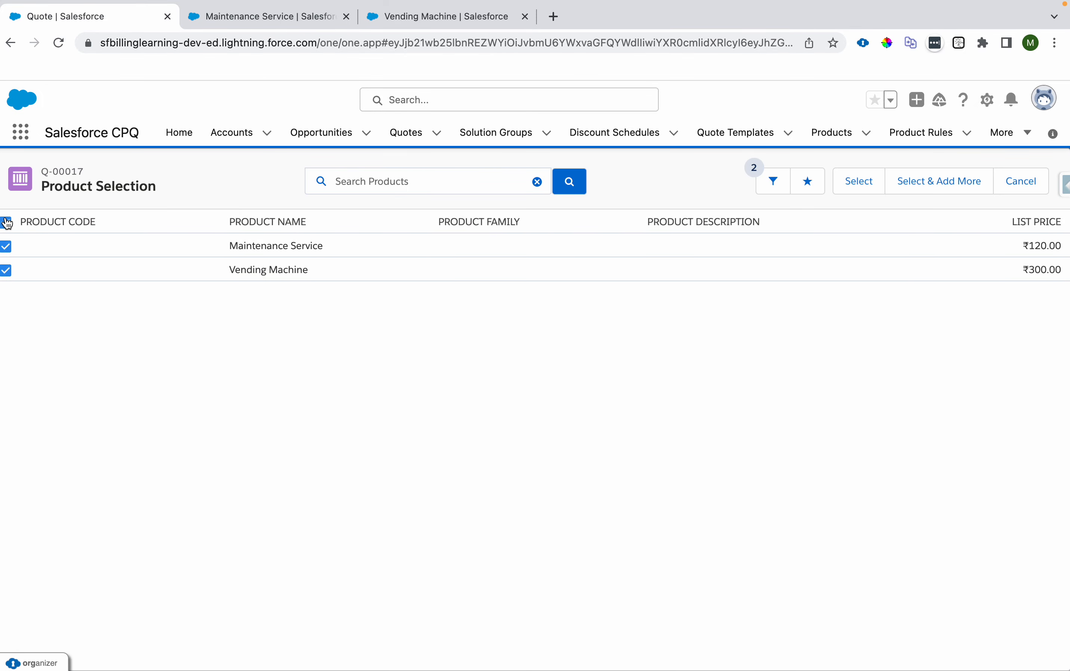
left_click(859, 181)
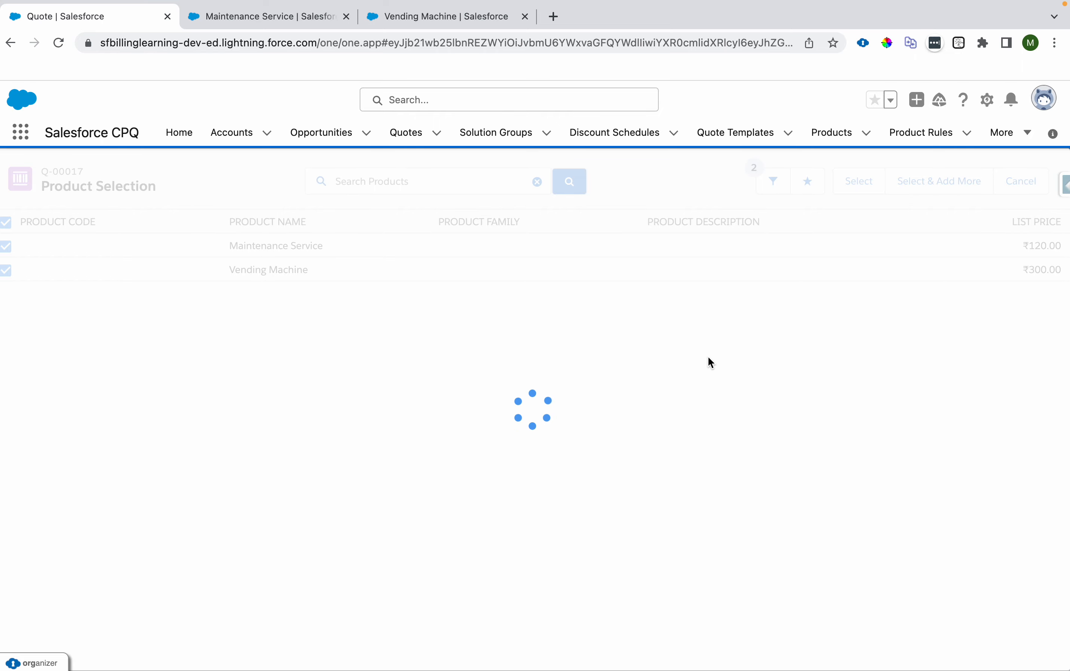
Set the quote's subscription term to 24 and check its effect on the line prices
double_click(604, 253)
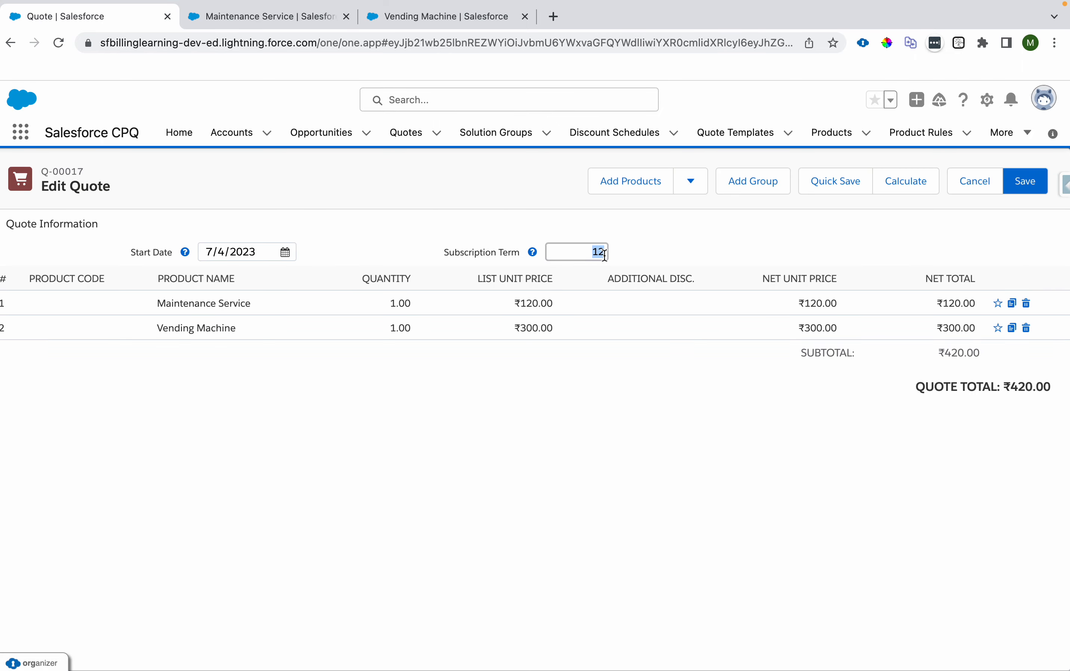
type("24")
left_click(639, 397)
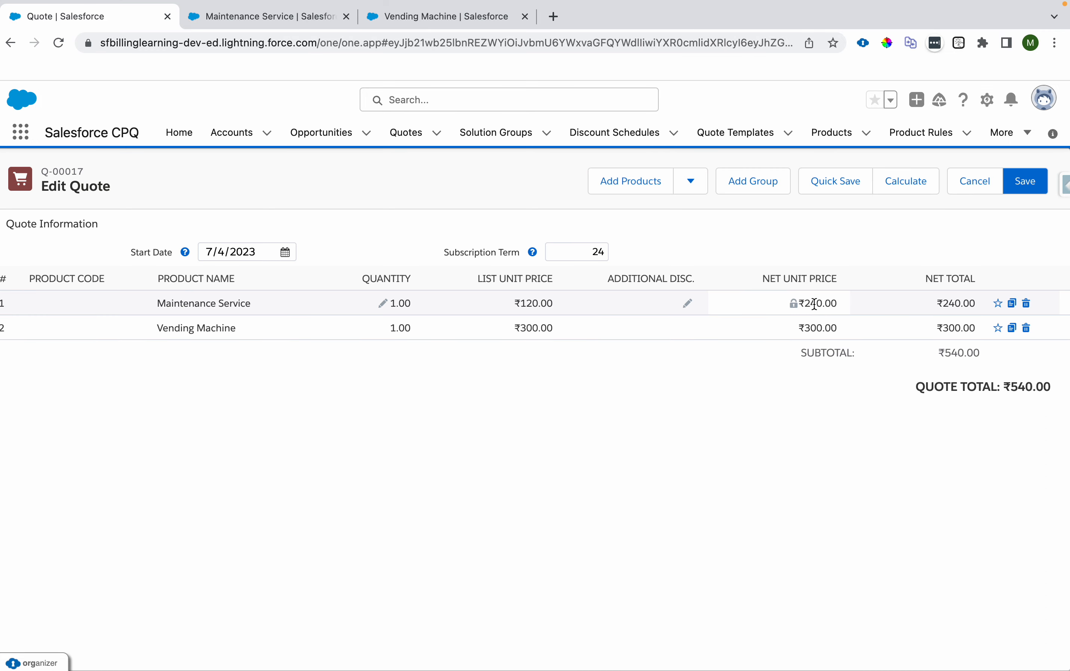
left_click(822, 321)
Set the quote's subscription term to 12 and save the quote
double_click(598, 252)
type("12")
left_click(675, 449)
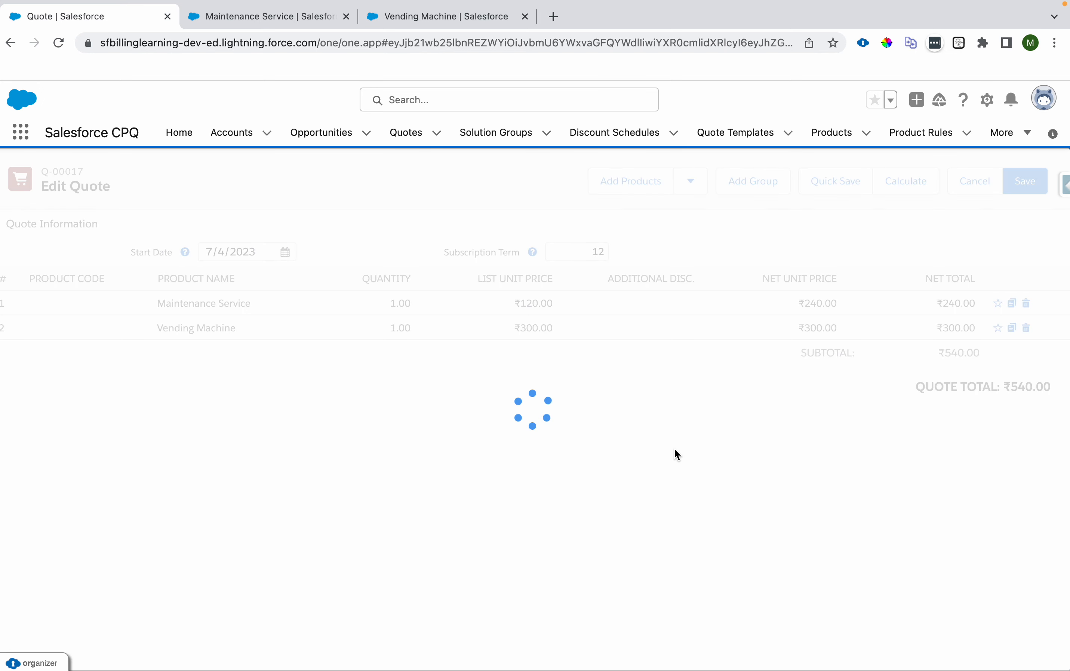
left_click(1025, 181)
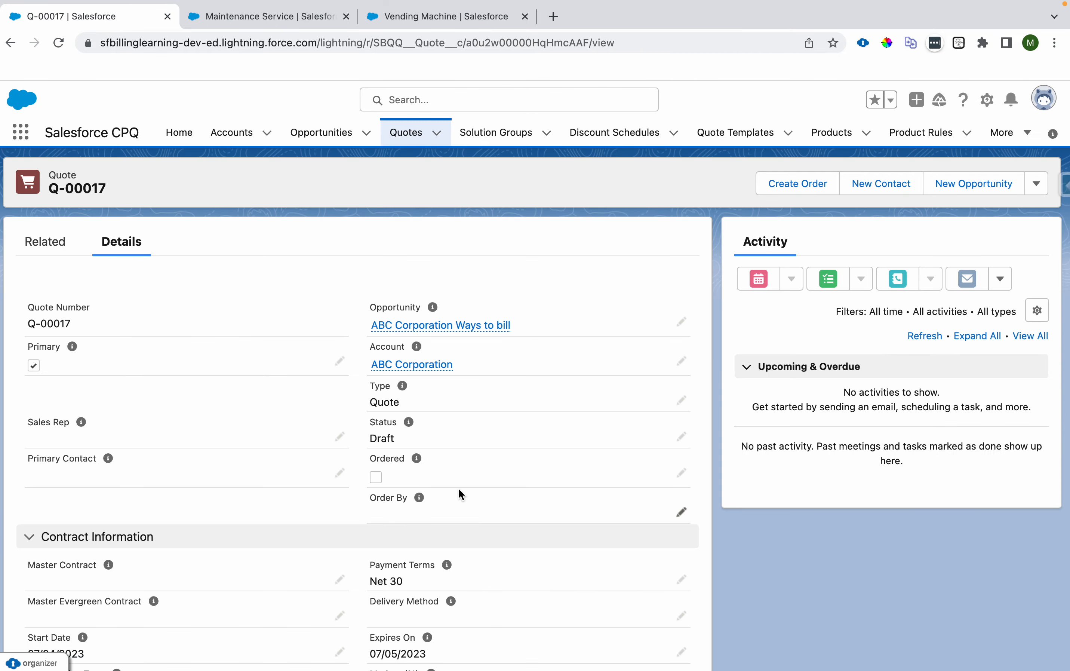
Mark the quote as Ordered and save the record
left_click(681, 474)
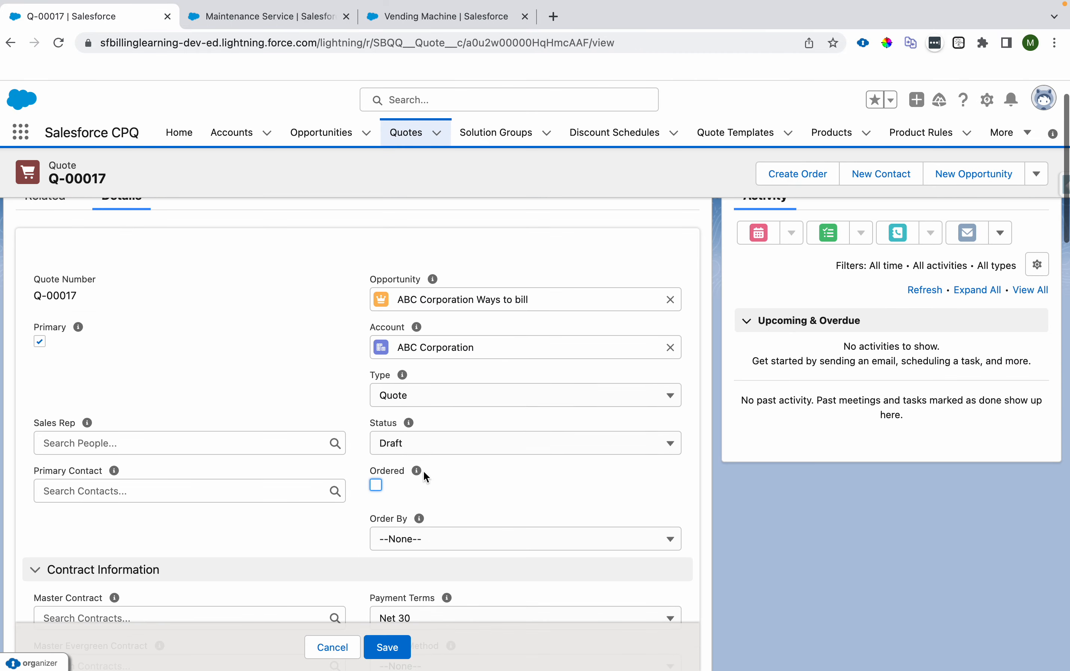
left_click(377, 487)
left_click(387, 647)
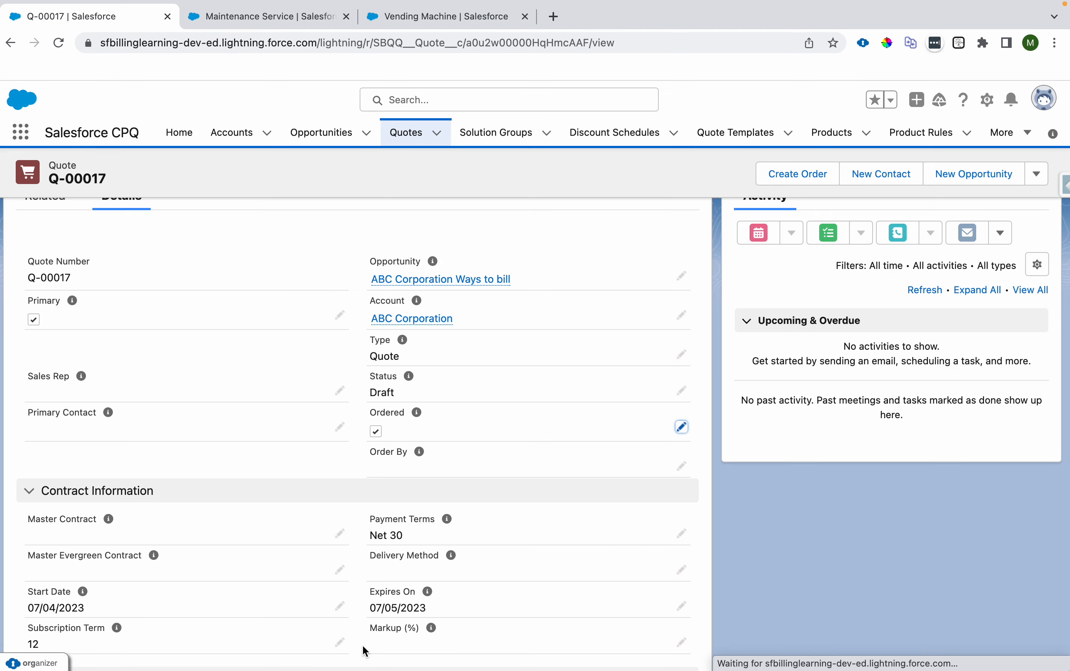
Open the order generated from the quote and change its status to Activated
left_click(47, 254)
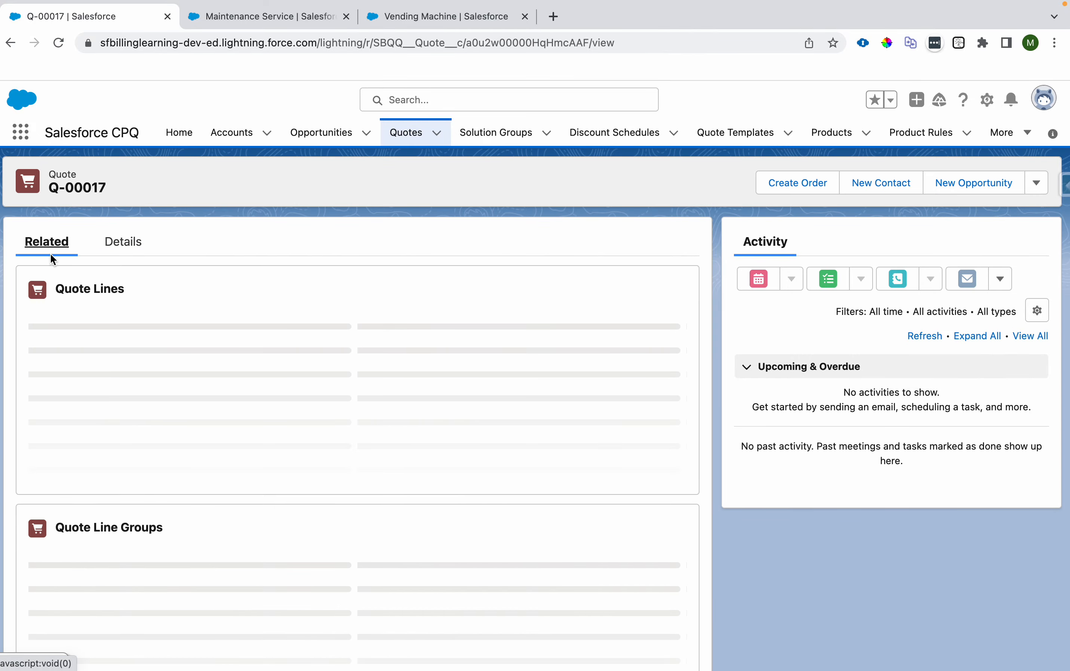
scroll(209, 433, "down", 3)
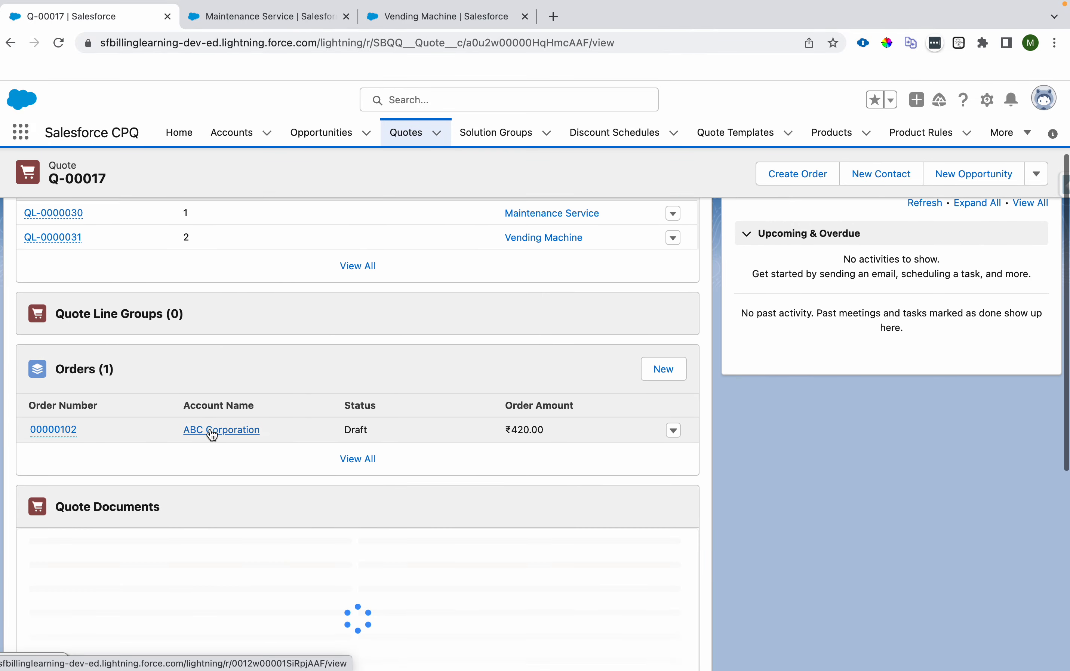
left_click(66, 427)
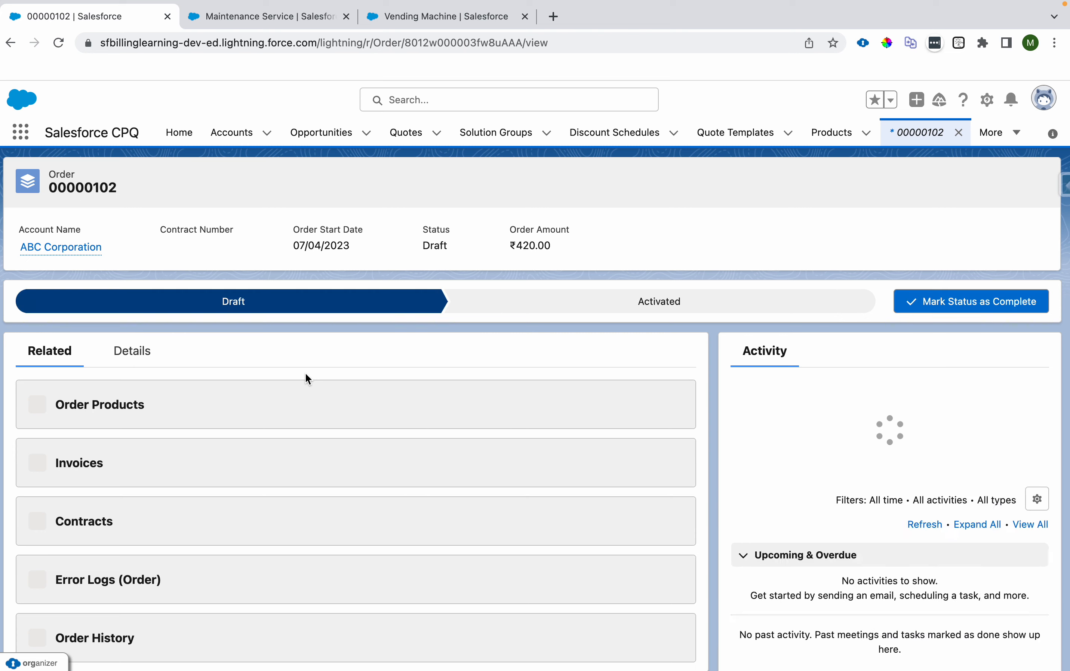
left_click(633, 310)
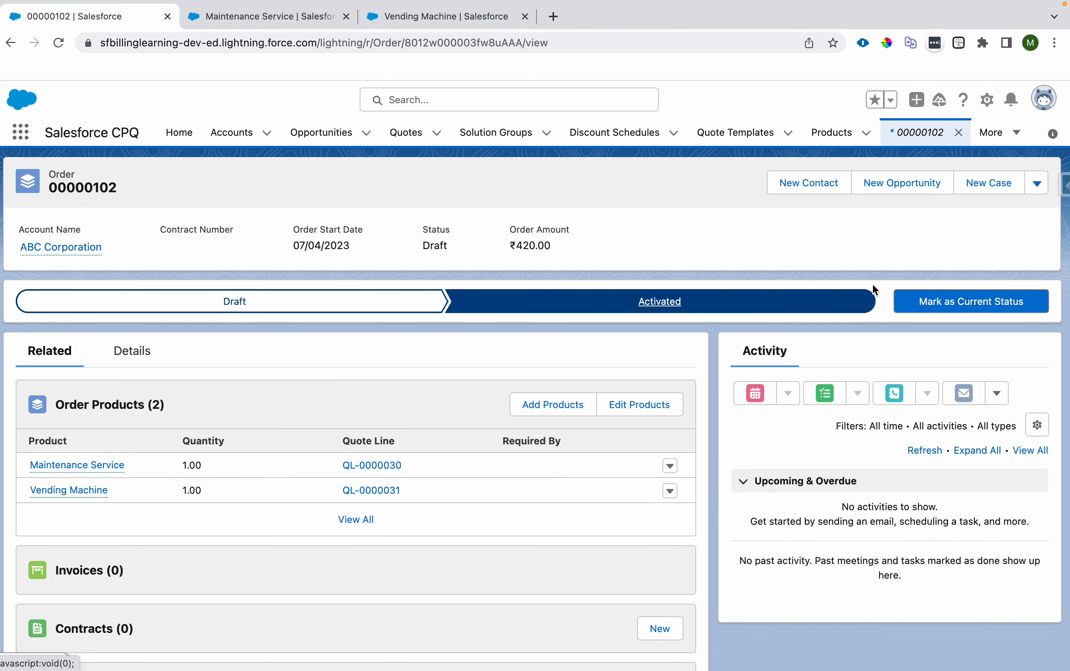
left_click(962, 305)
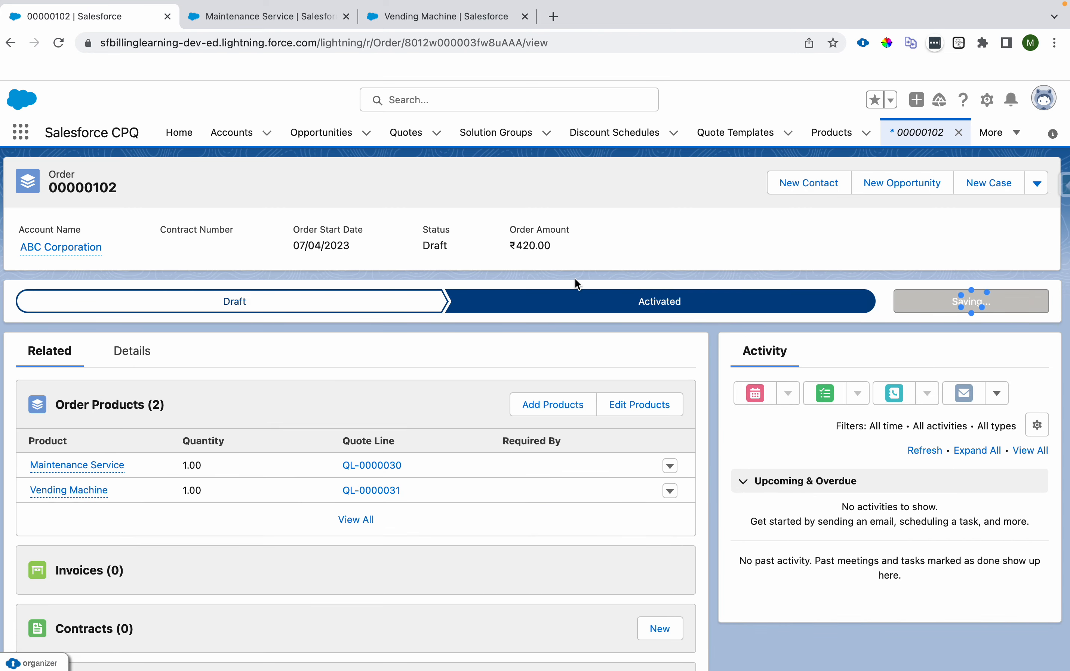
Mark the activated order as Contracted in its details and save it
left_click(152, 360)
scroll(172, 504, "down", 3)
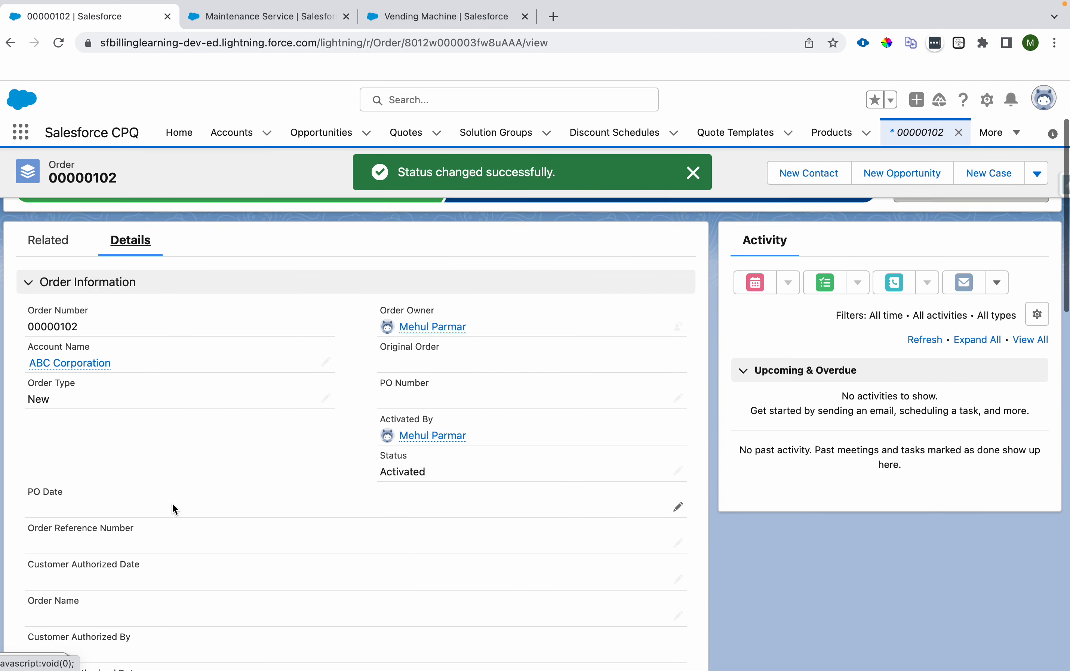
scroll(172, 503, "down", 5)
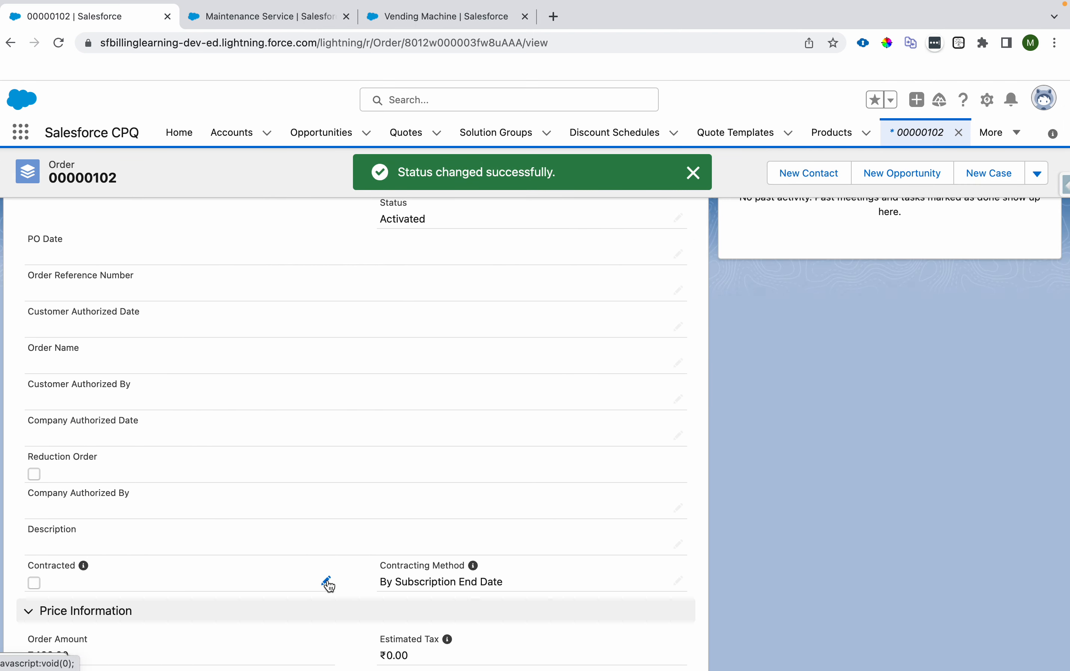
left_click(328, 582)
left_click(46, 575)
left_click(385, 648)
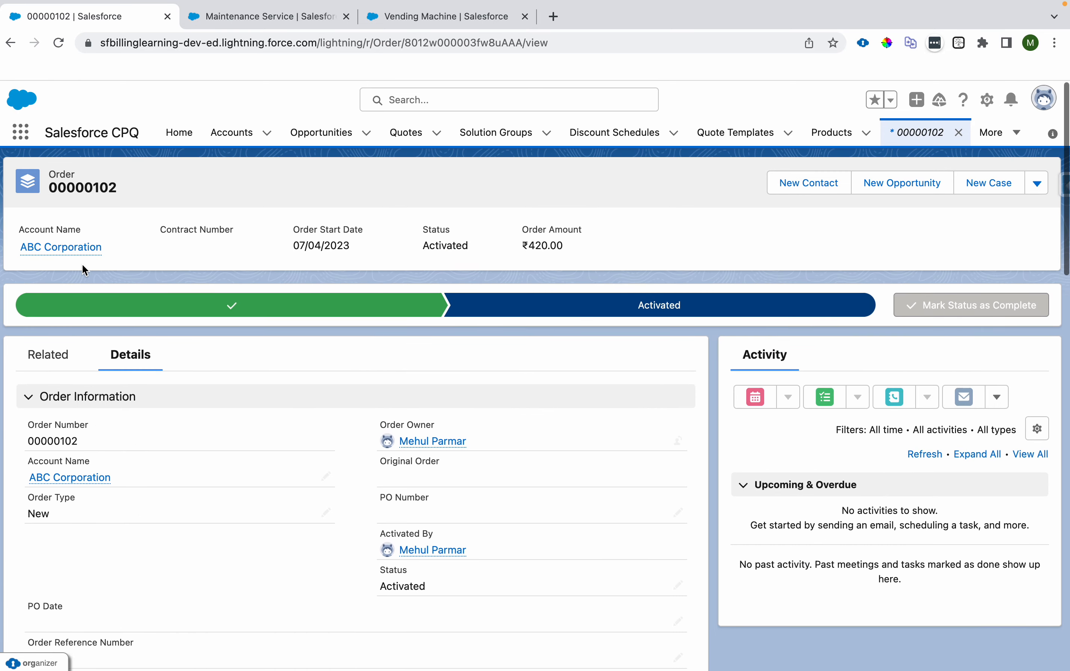
Reload the order's related records and preview the contract generated from it
left_click(49, 354)
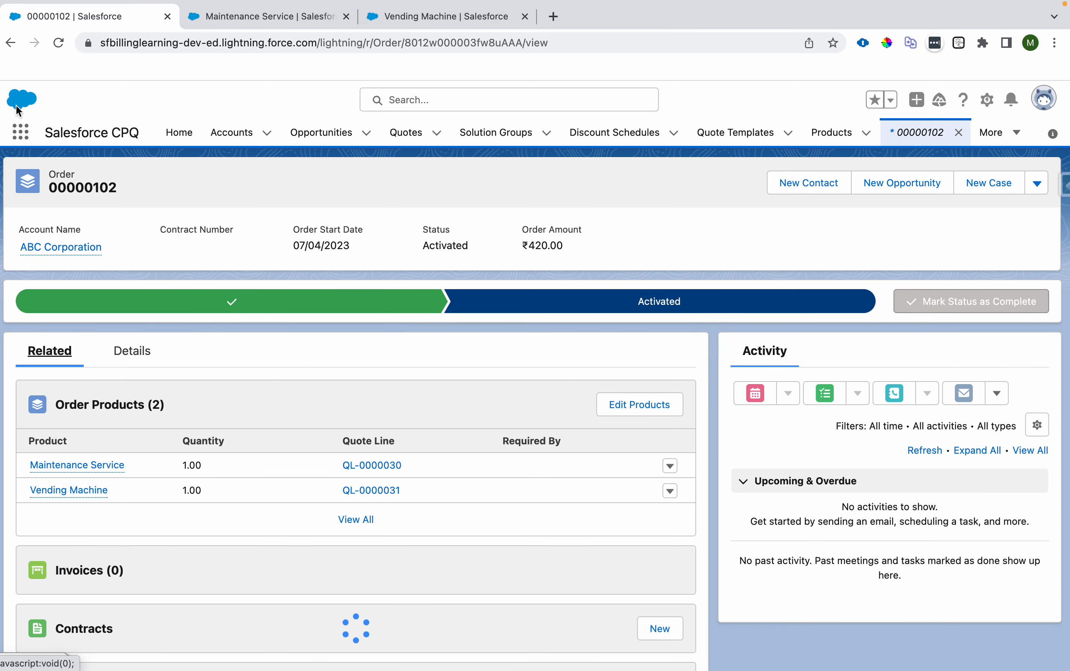
left_click(62, 46)
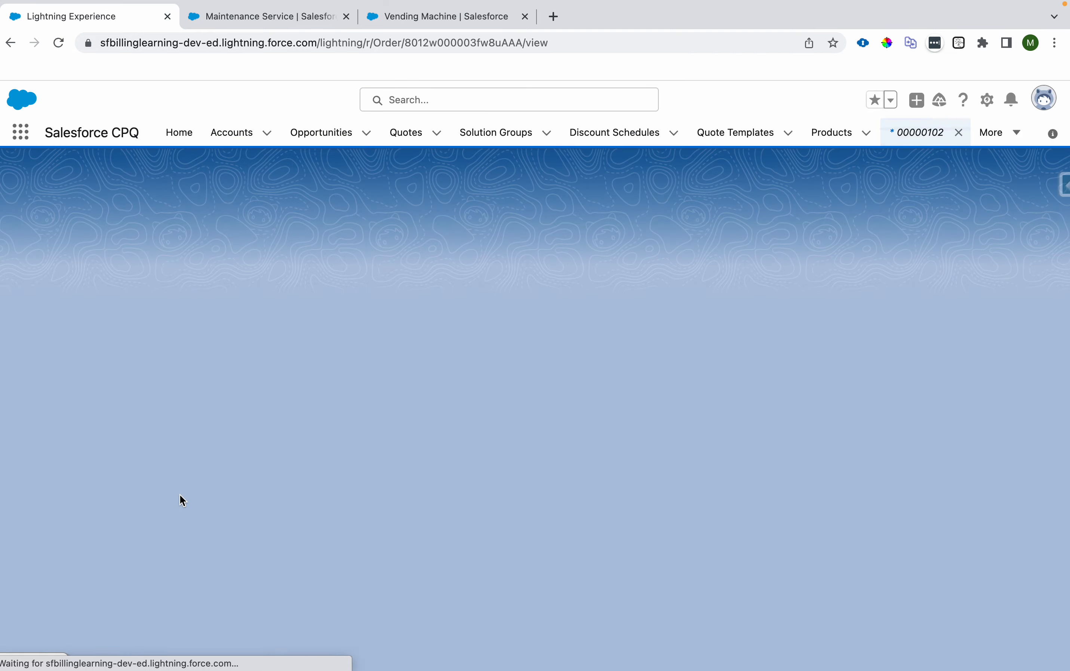
scroll(180, 495, "down", 5)
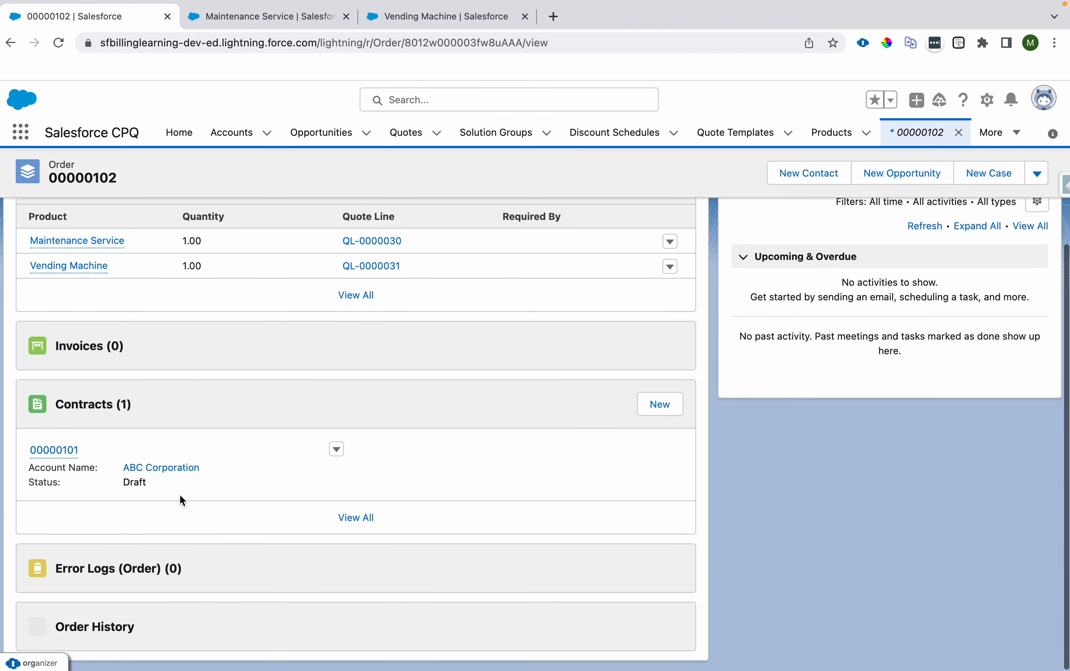
mouse_move(67, 451)
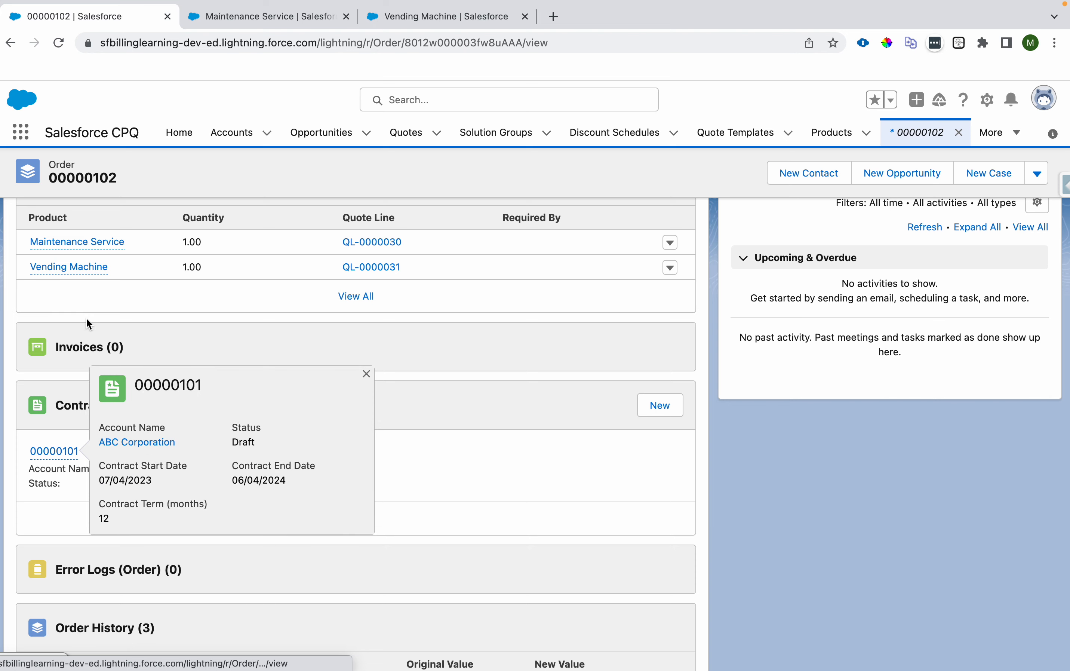
scroll(139, 421, "up", 2)
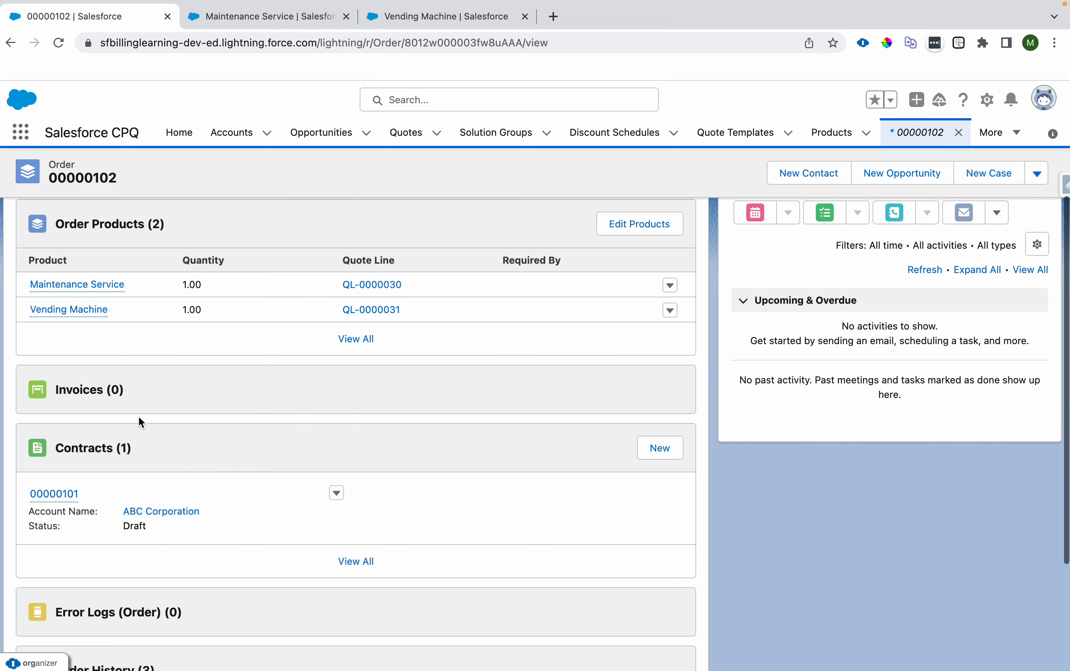
Enable Bill Now in the Billing Information section of the order's details and save the order
scroll(139, 416, "up", 5)
left_click(131, 352)
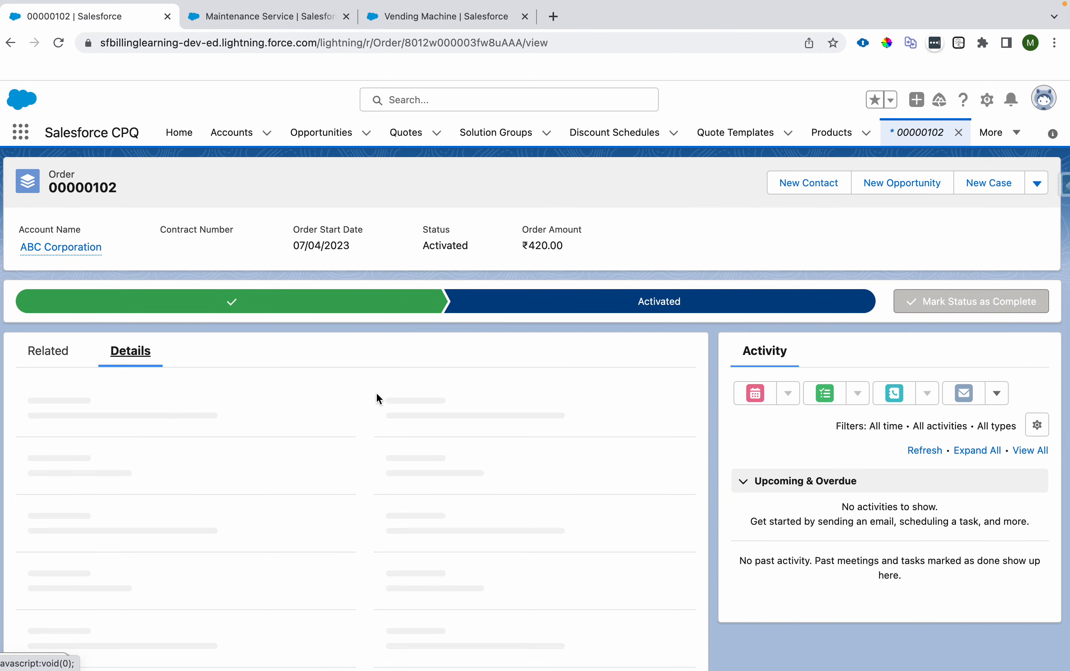
scroll(376, 392, "down", 8)
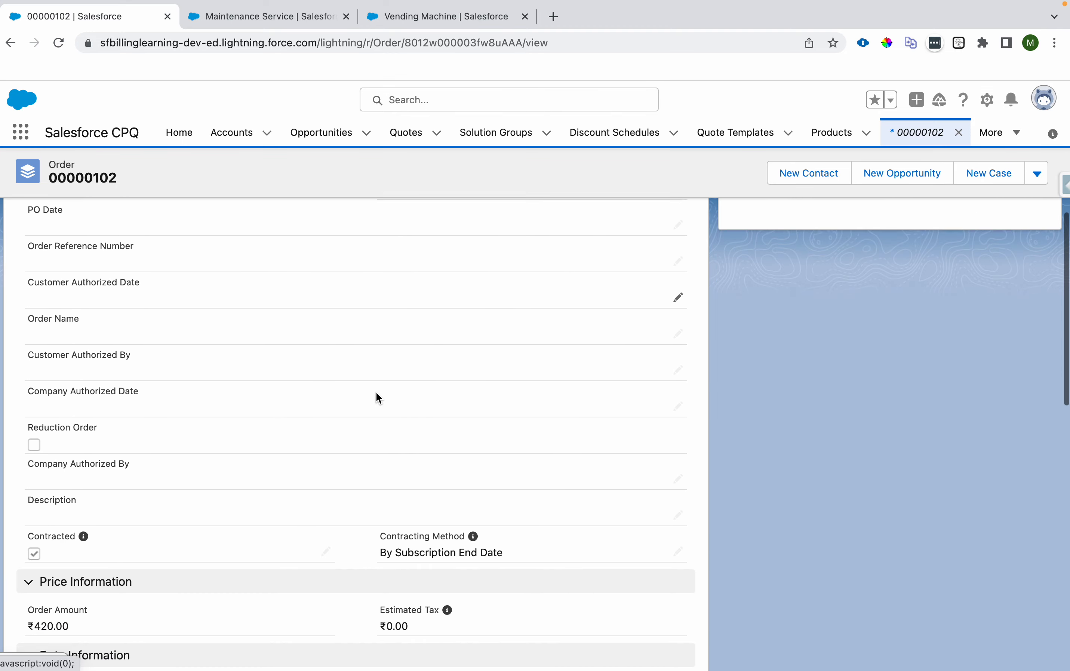
scroll(377, 392, "down", 7)
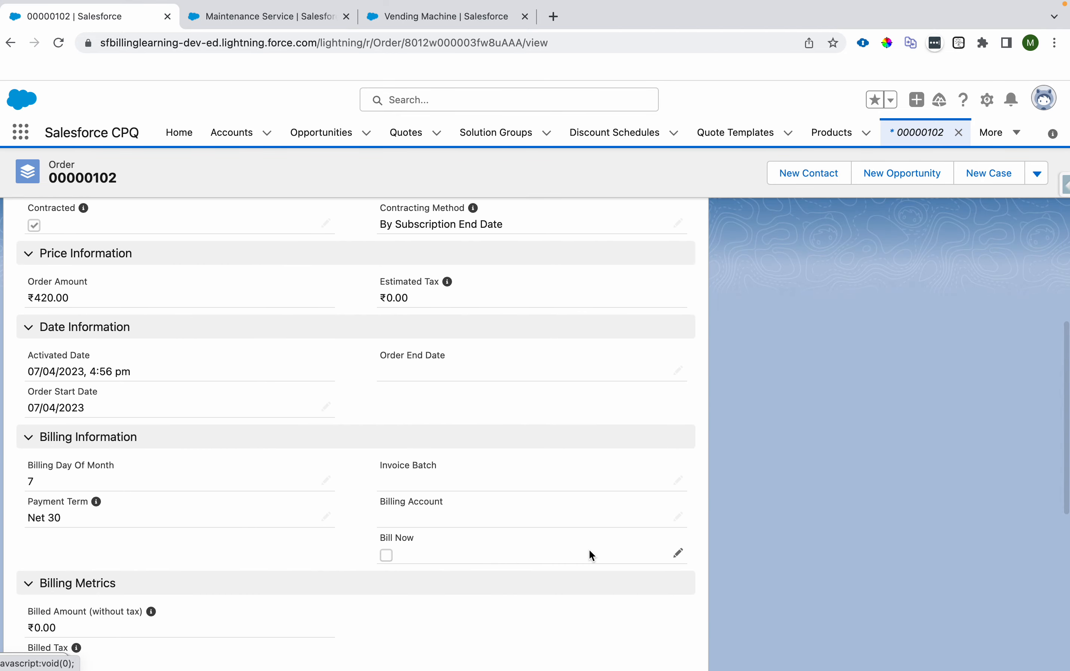
left_click(676, 553)
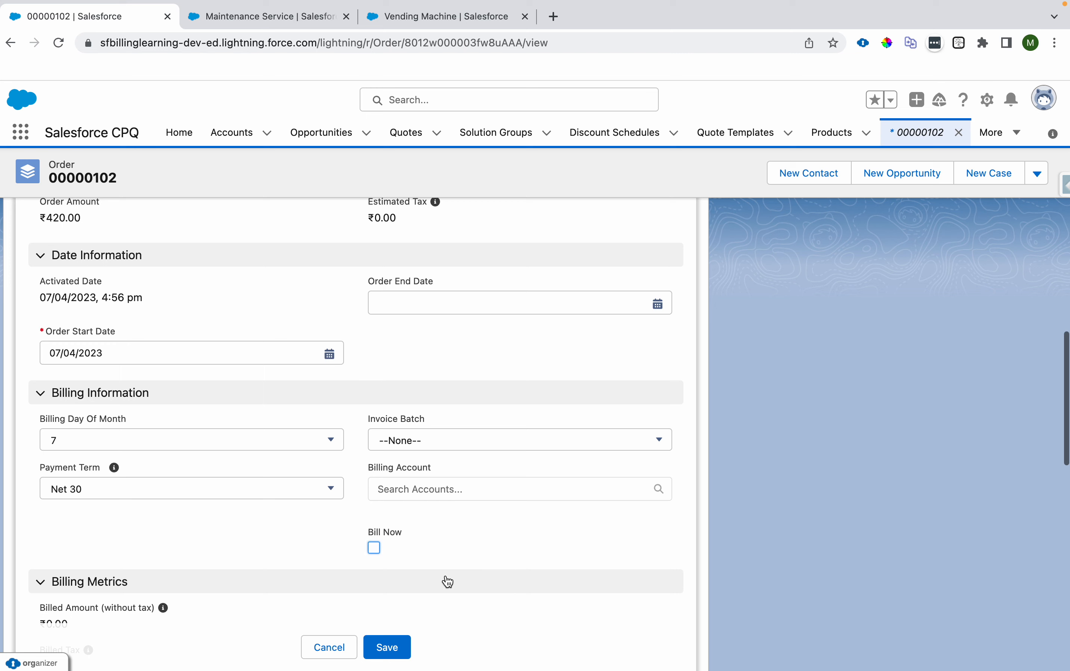
left_click(376, 549)
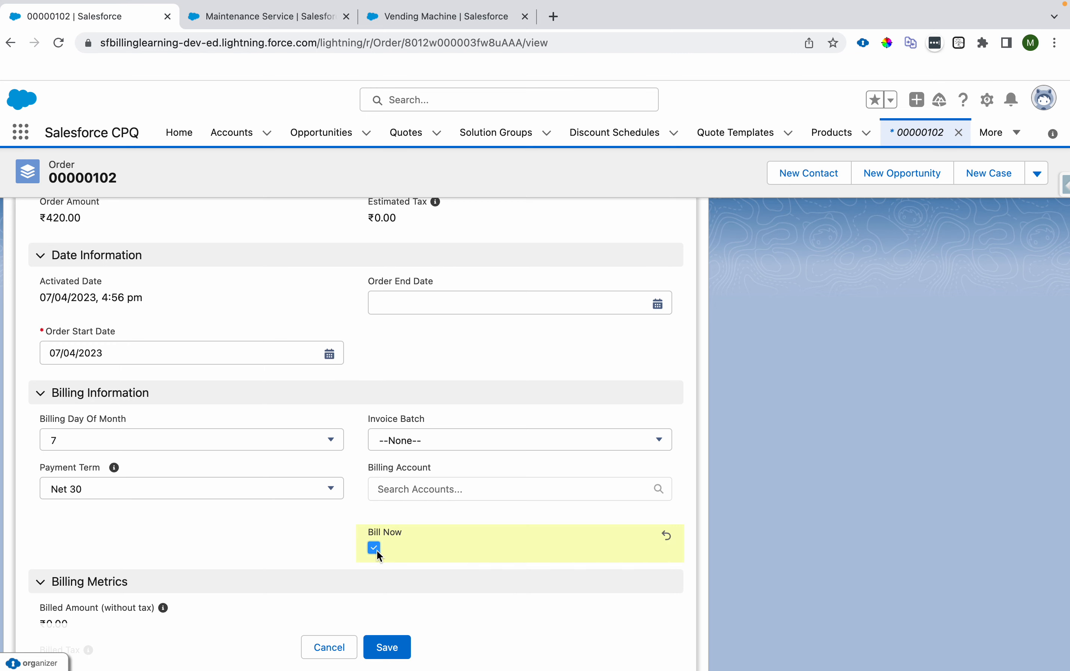
left_click(393, 645)
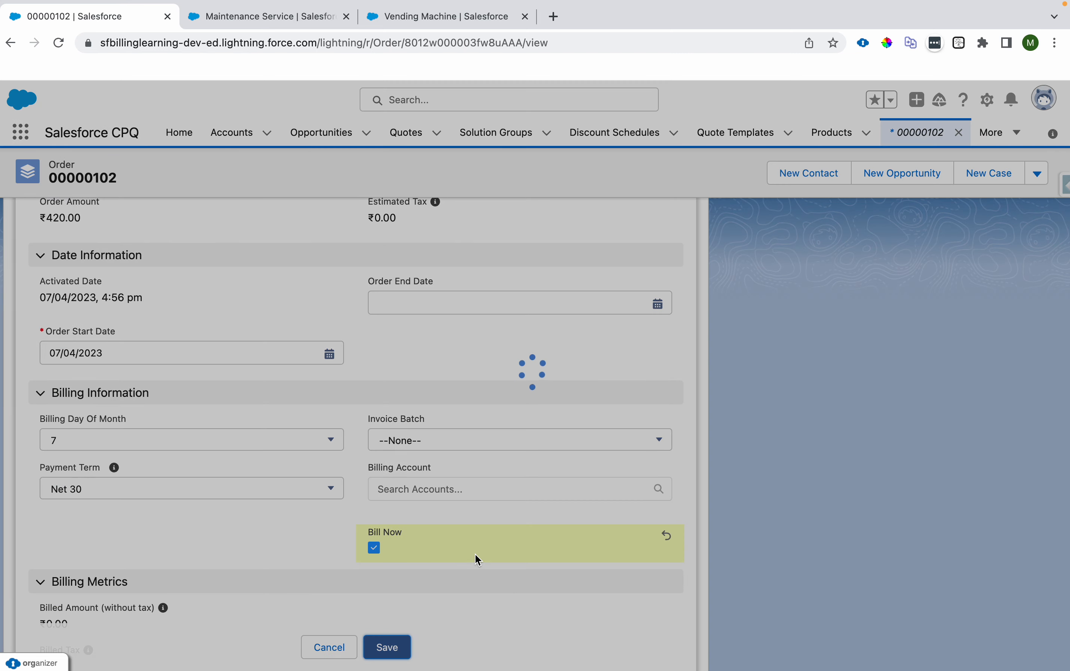
Open the invoice generated among the order's related records and examine its total amount and invoice lines
scroll(317, 433, "up", 15)
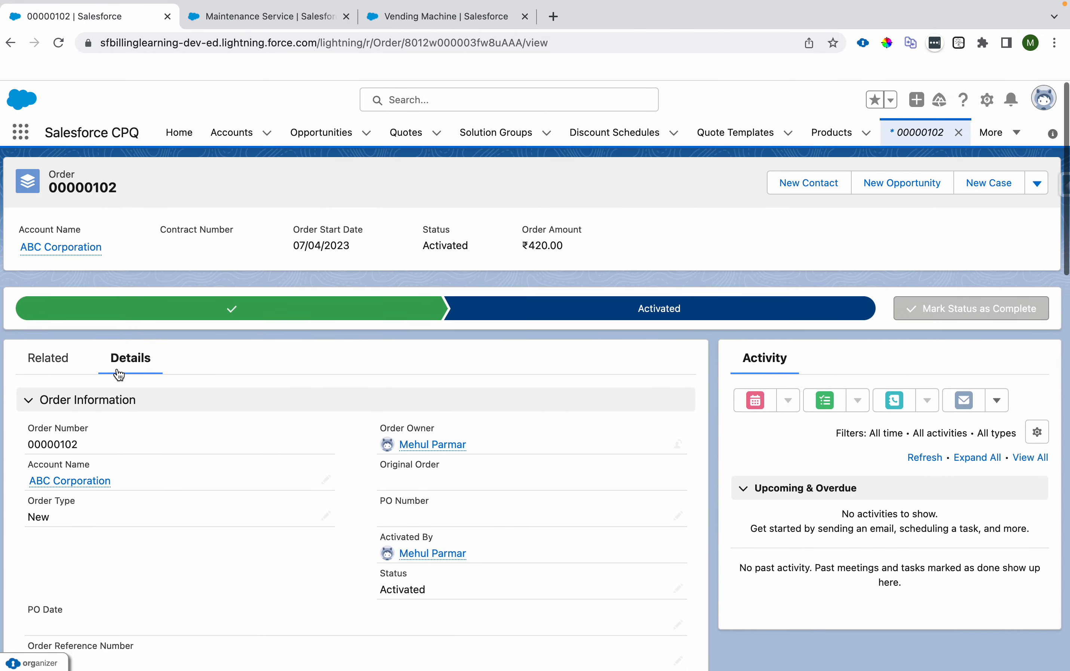
left_click(67, 361)
scroll(212, 478, "down", 3)
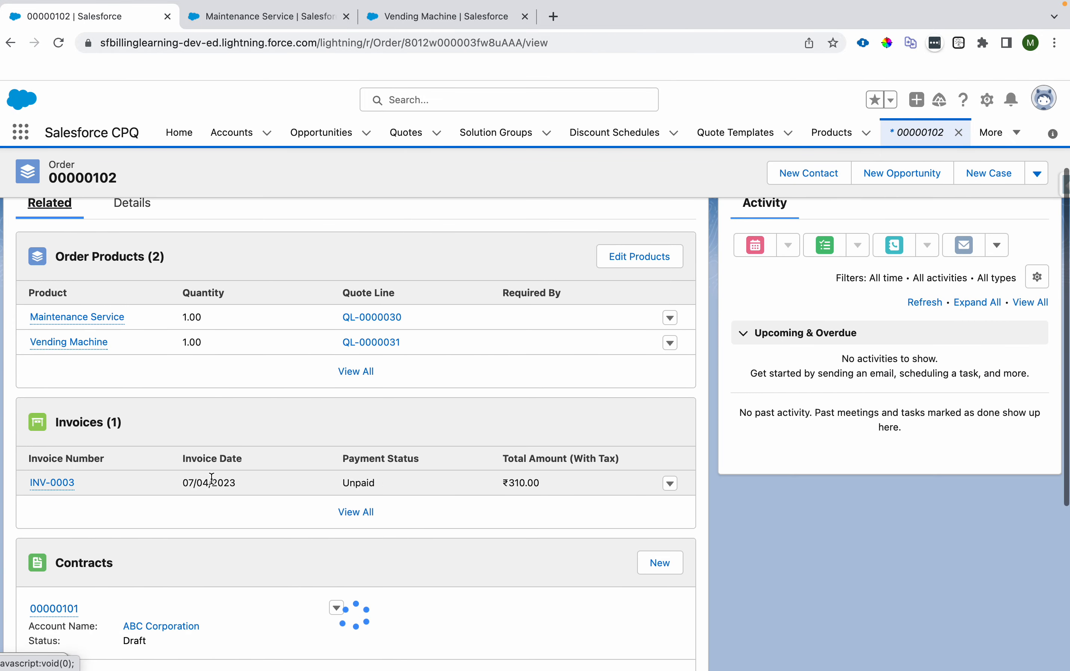
left_click(52, 483)
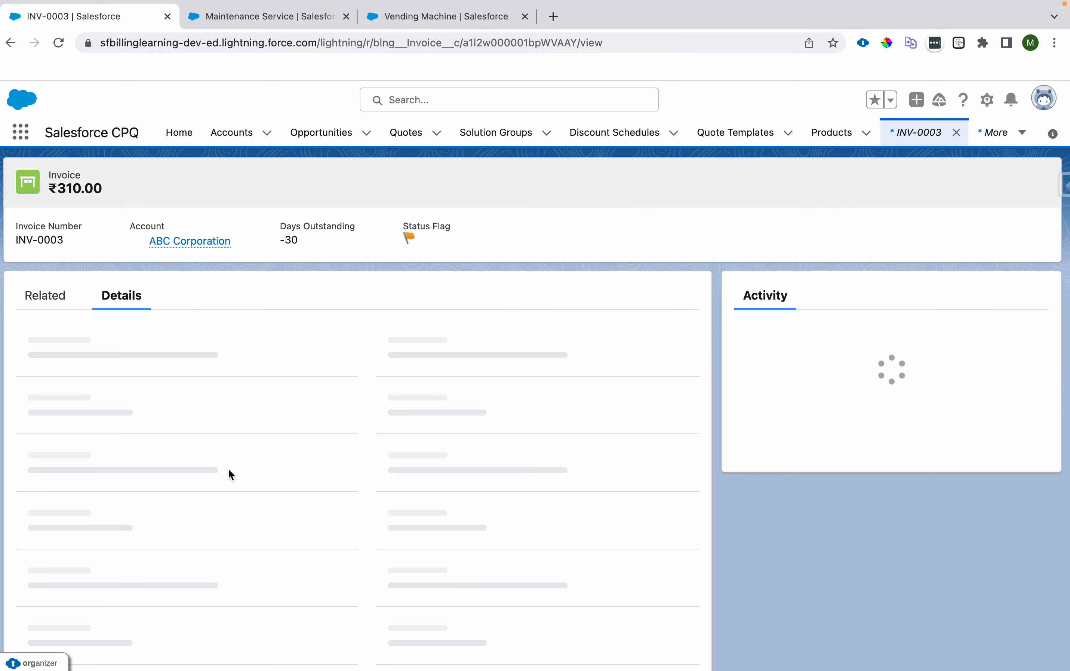
double_click(68, 183)
left_click(52, 296)
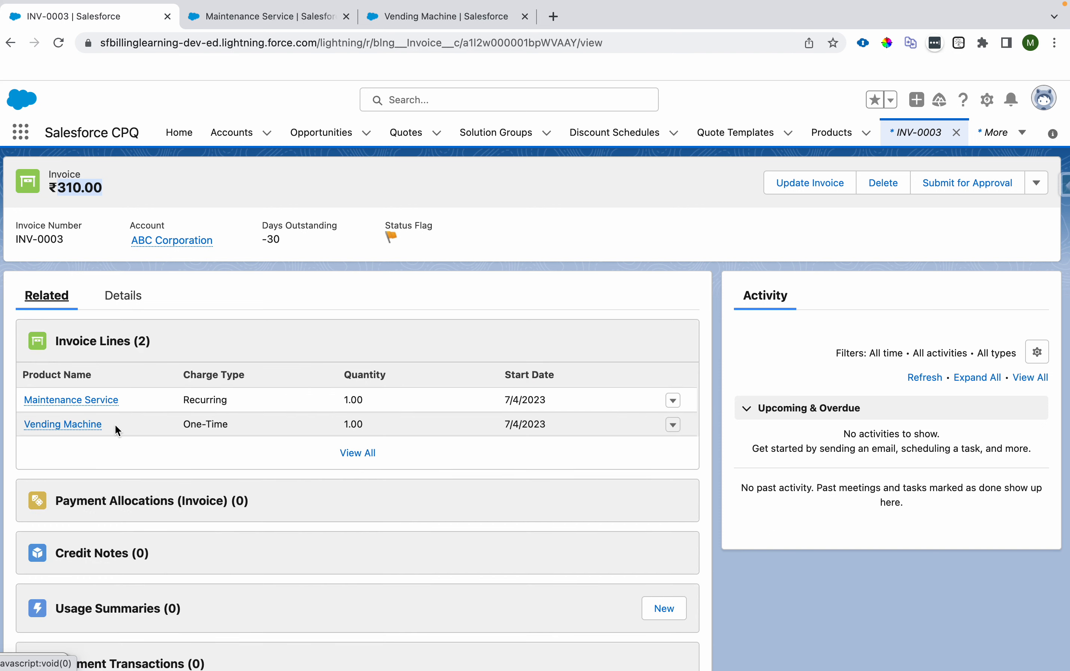
left_click_drag(112, 428, 21, 427)
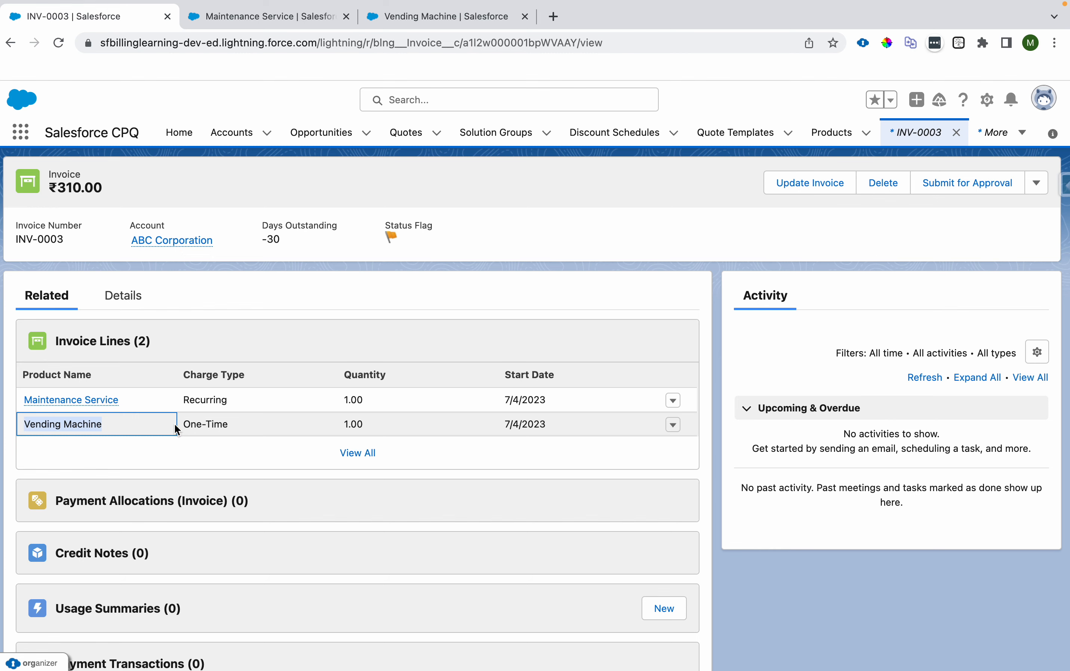
View the full invoice line list and compare the Maintenance Service line's subtotal with that product's billing frequency
left_click(361, 453)
double_click(608, 288)
left_click_drag(157, 264, 67, 279)
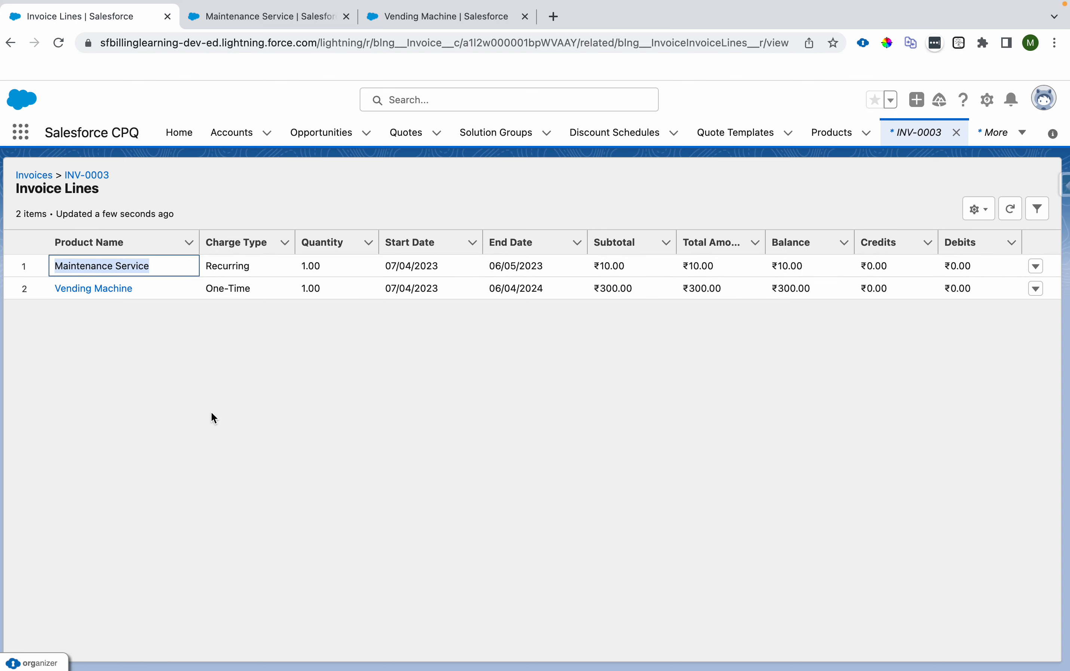
left_click(278, 27)
double_click(561, 529)
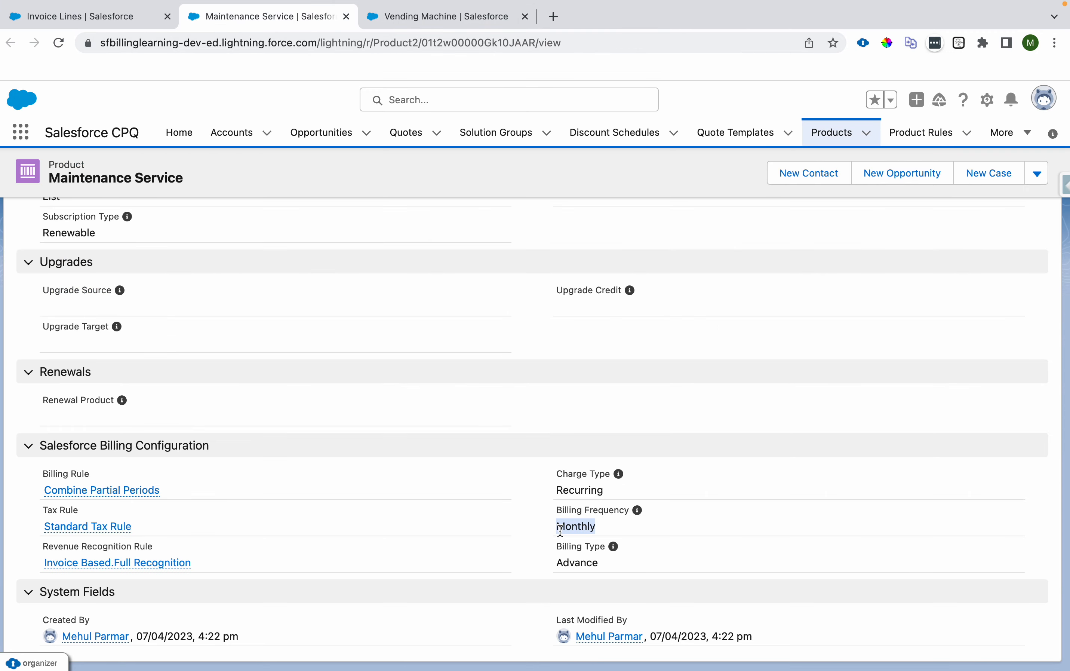
right_click(561, 529)
left_click(97, 15)
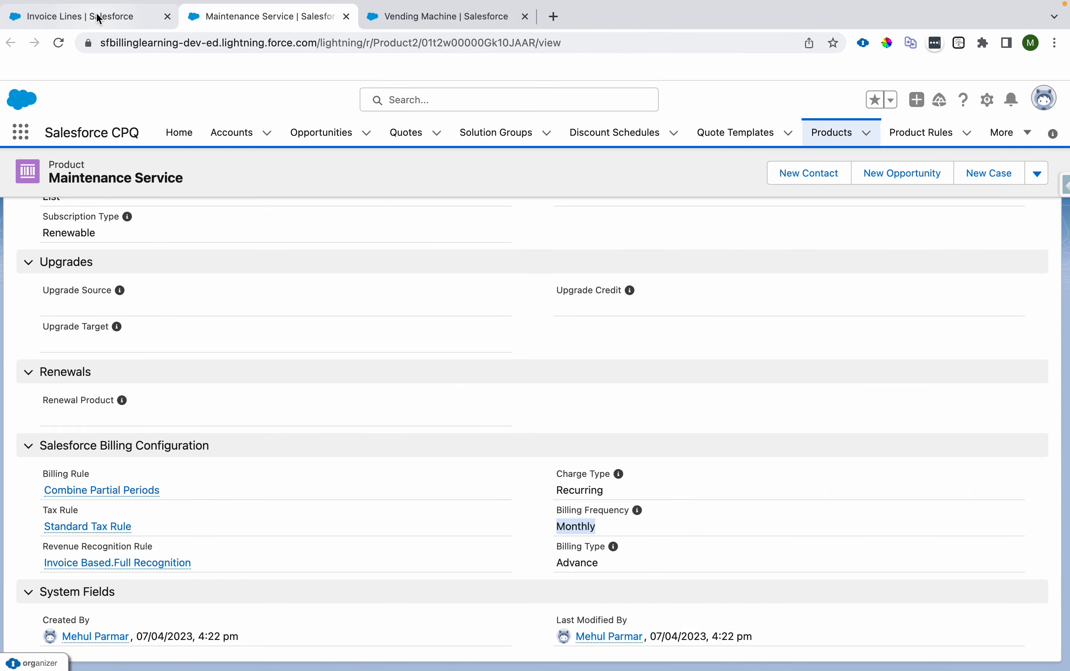
left_click(98, 19)
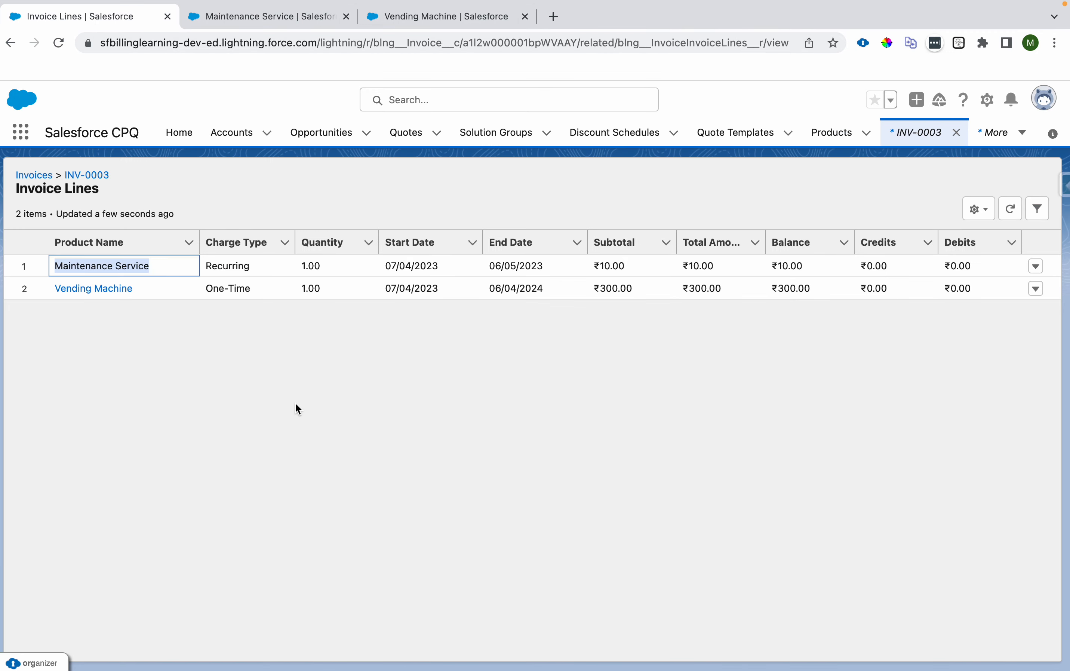
double_click(612, 272)
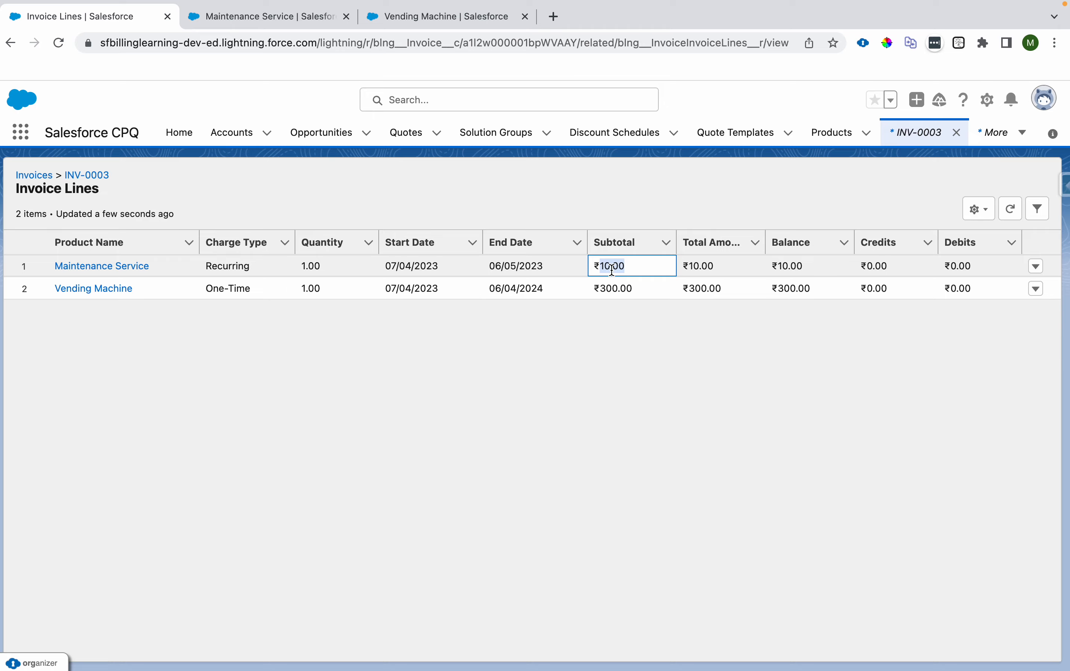
Return to the invoice record, set its Tax Status to None, clear the Tax Error Message and save it
left_click(93, 174)
scroll(301, 496, "down", 15)
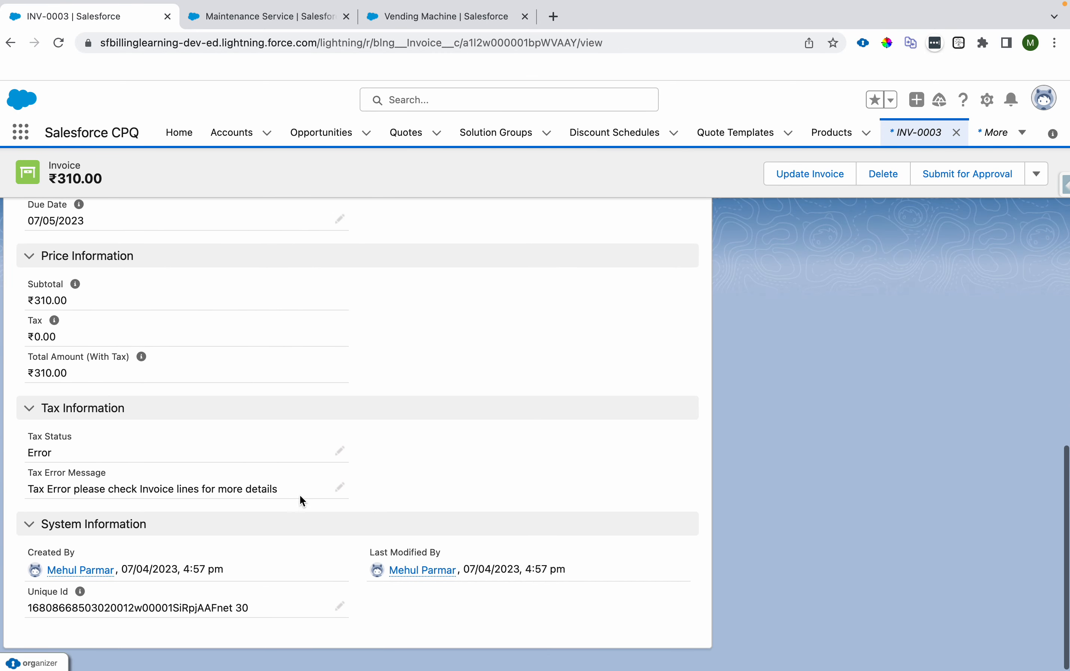
left_click(339, 470)
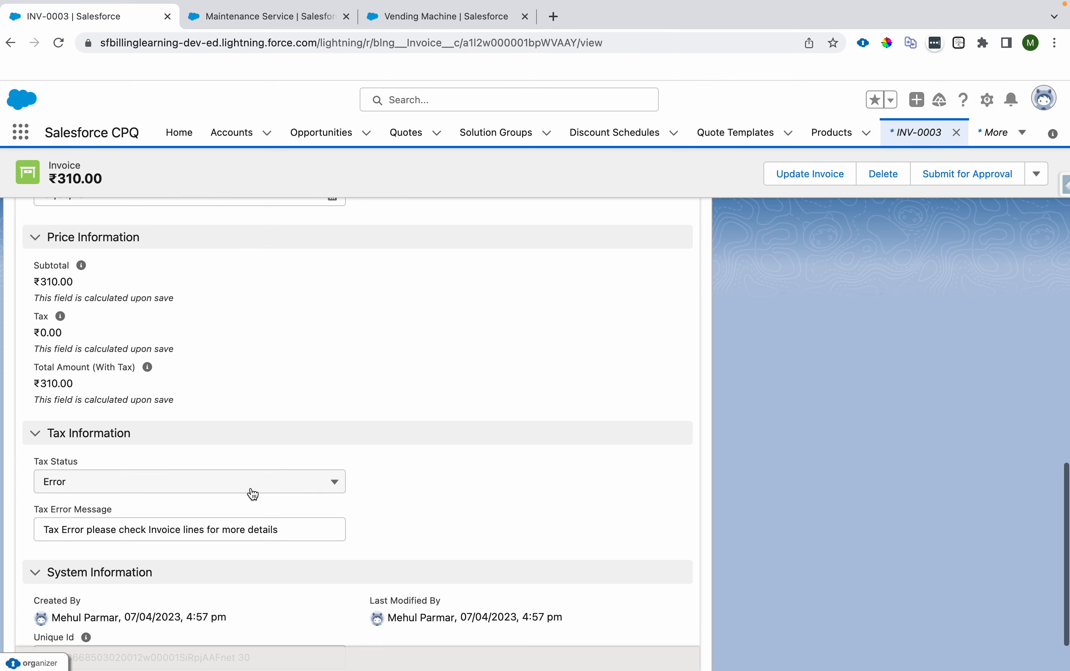
left_click(232, 487)
left_click(214, 509)
left_click(207, 526)
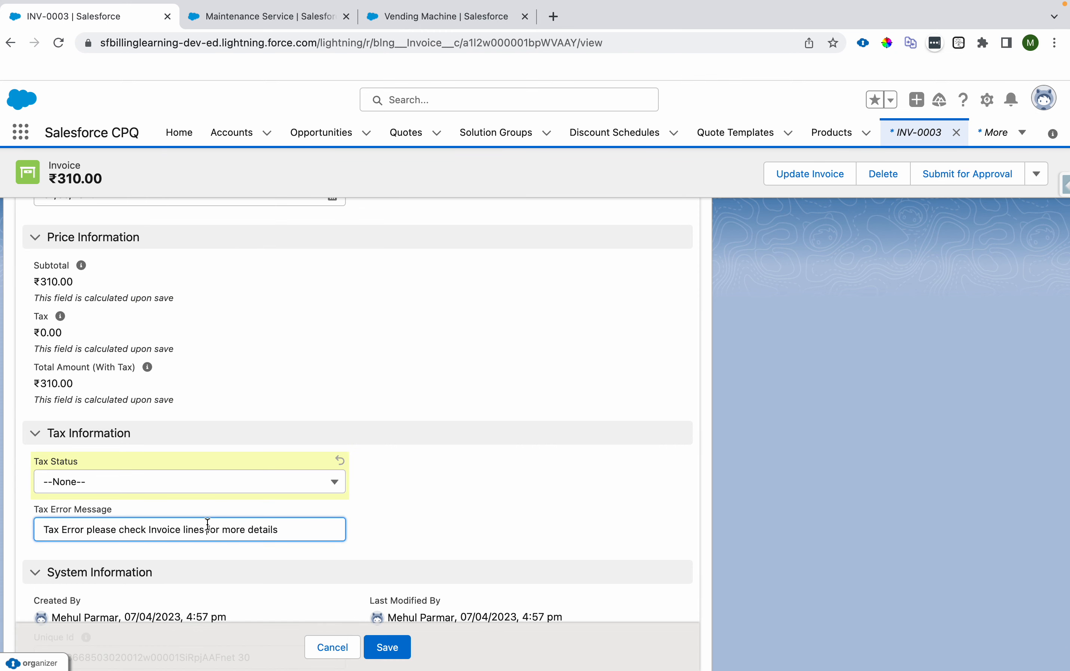
key("super+a")
key("BackSpace")
left_click(382, 646)
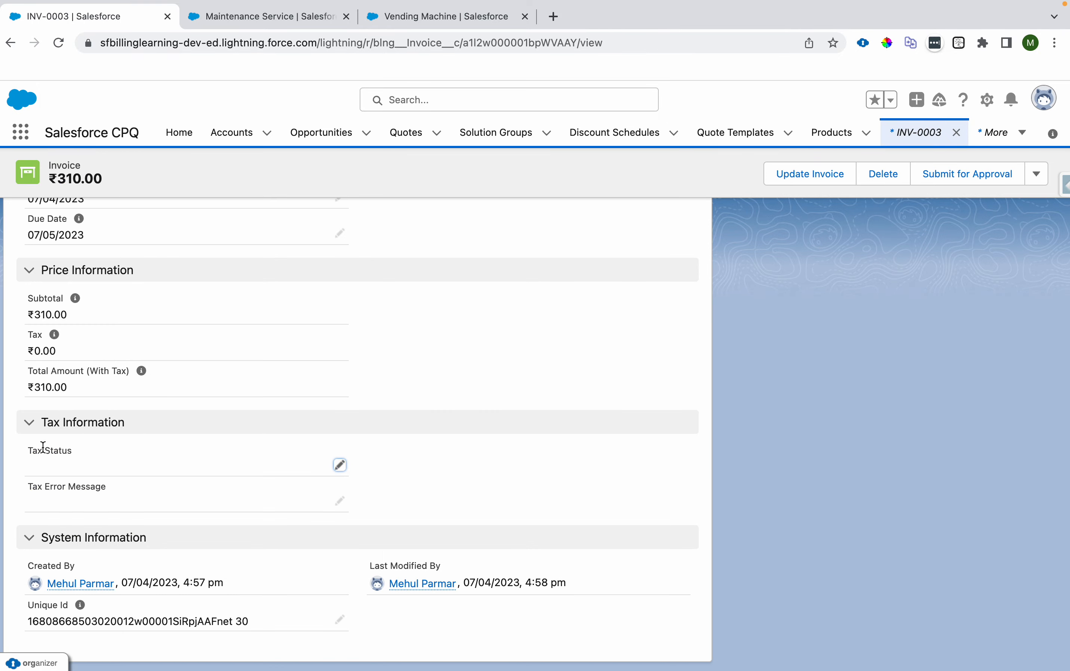
double_click(44, 446)
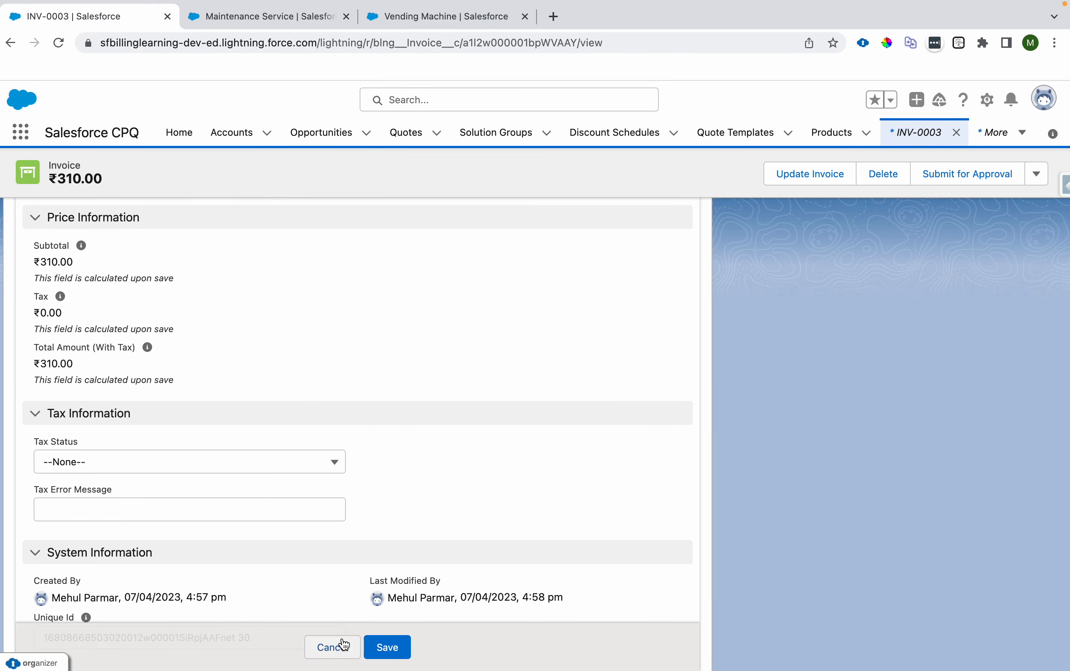
left_click(346, 641)
Set the invoice's Status to Posted, save it and reload the record
scroll(351, 510, "up", 10)
scroll(291, 510, "down", 3)
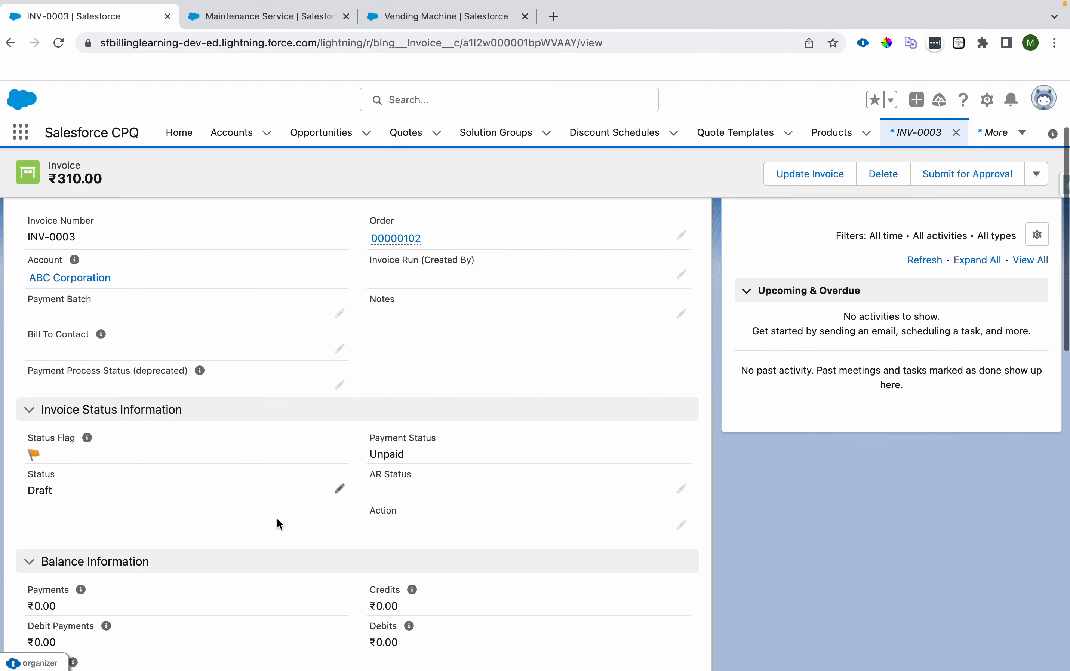
left_click(342, 489)
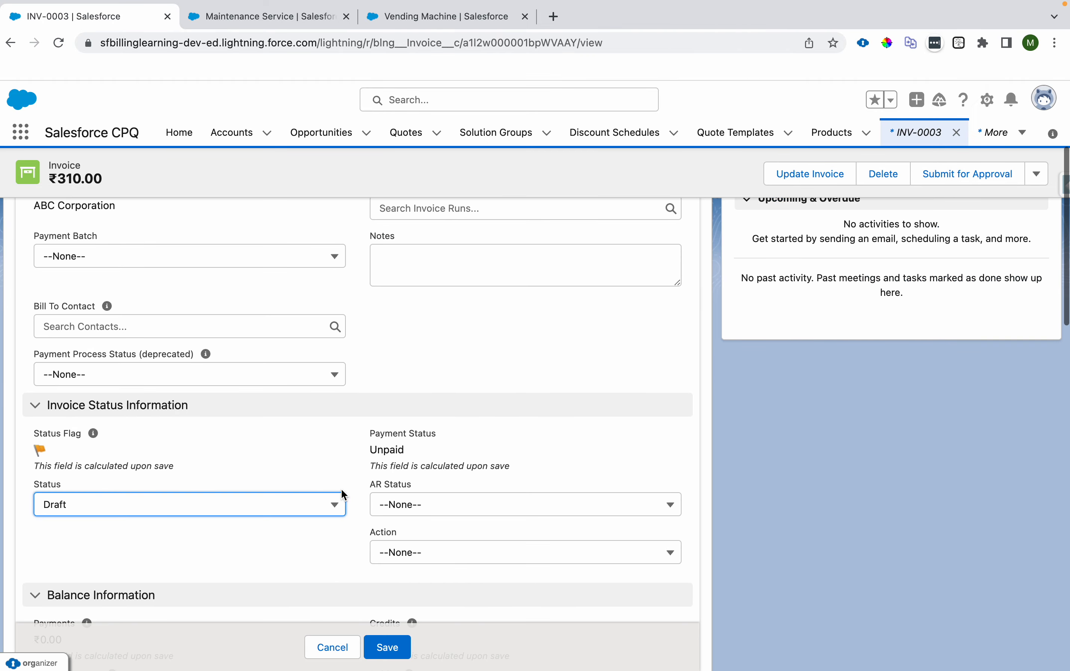
left_click(246, 510)
left_click(246, 405)
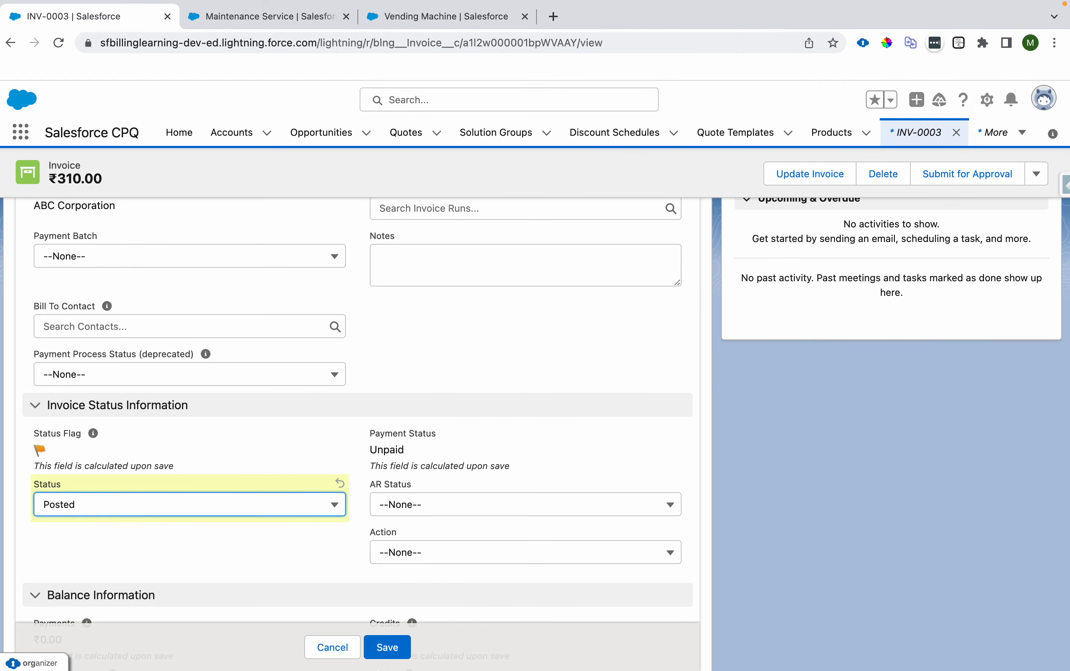
left_click(386, 647)
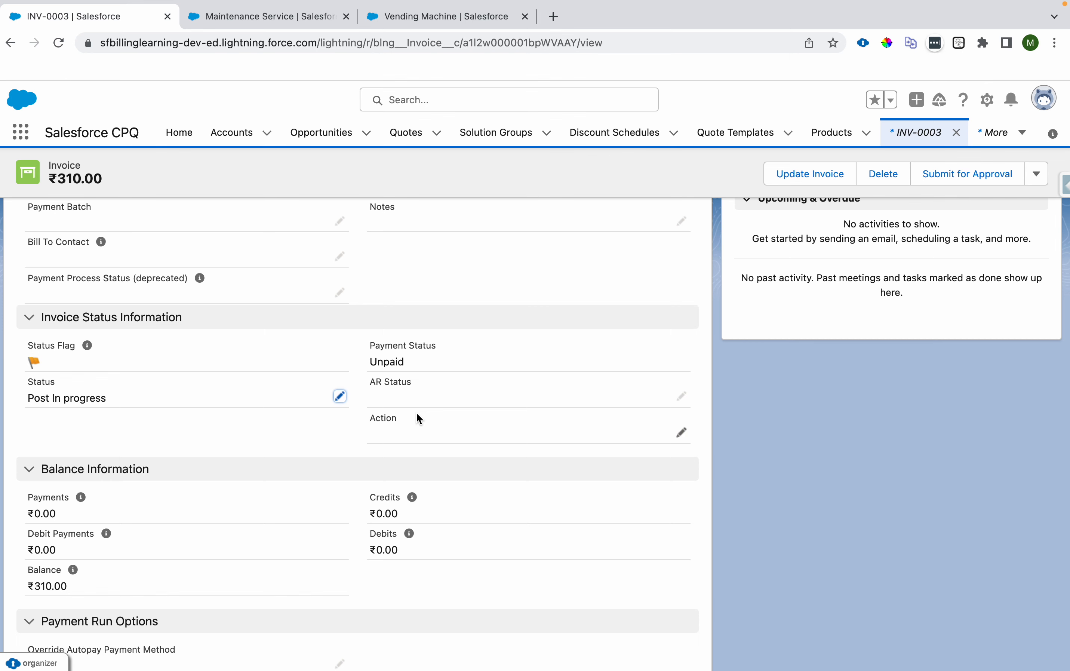
key("super+r")
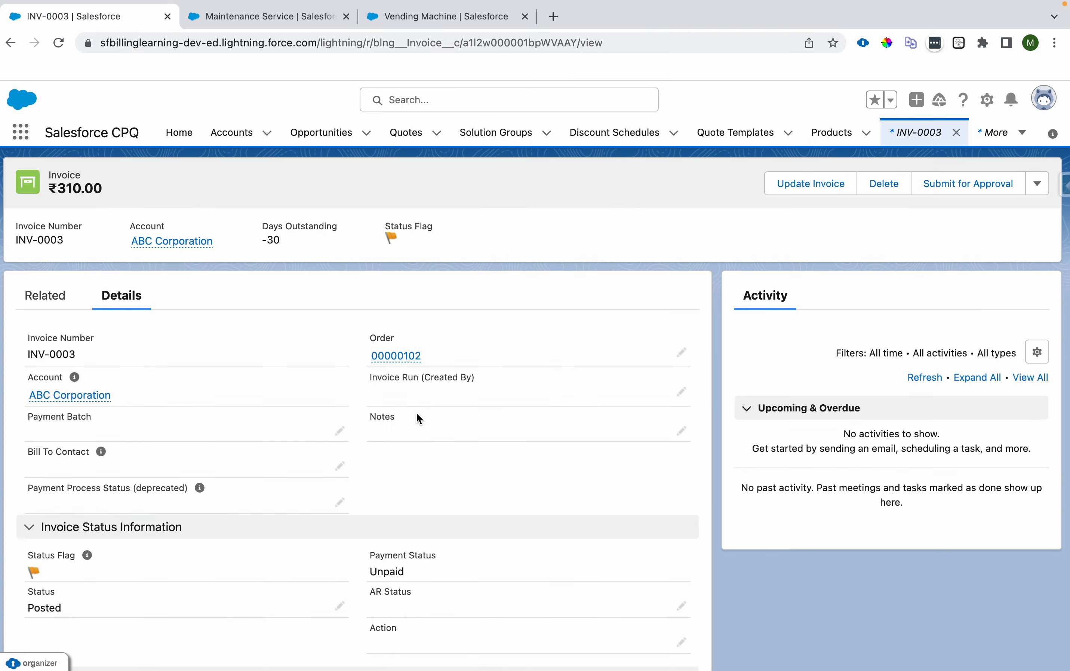
Go back to the invoice's order, enable Bill Now in its Billing Information again and save
left_click(411, 356)
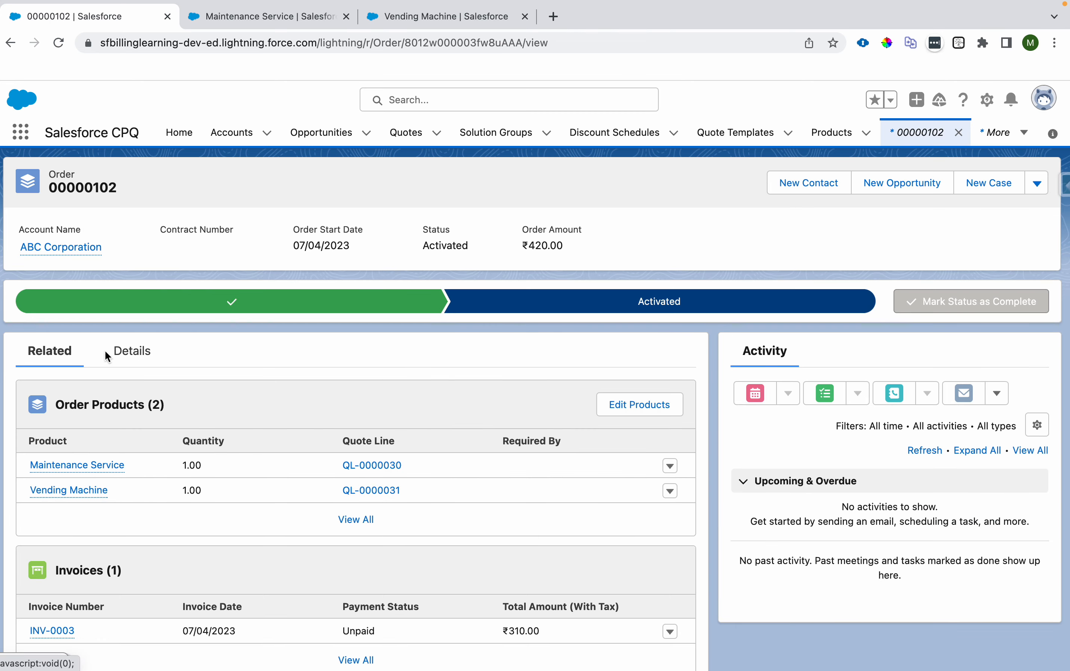
left_click(129, 351)
scroll(448, 485, "down", 15)
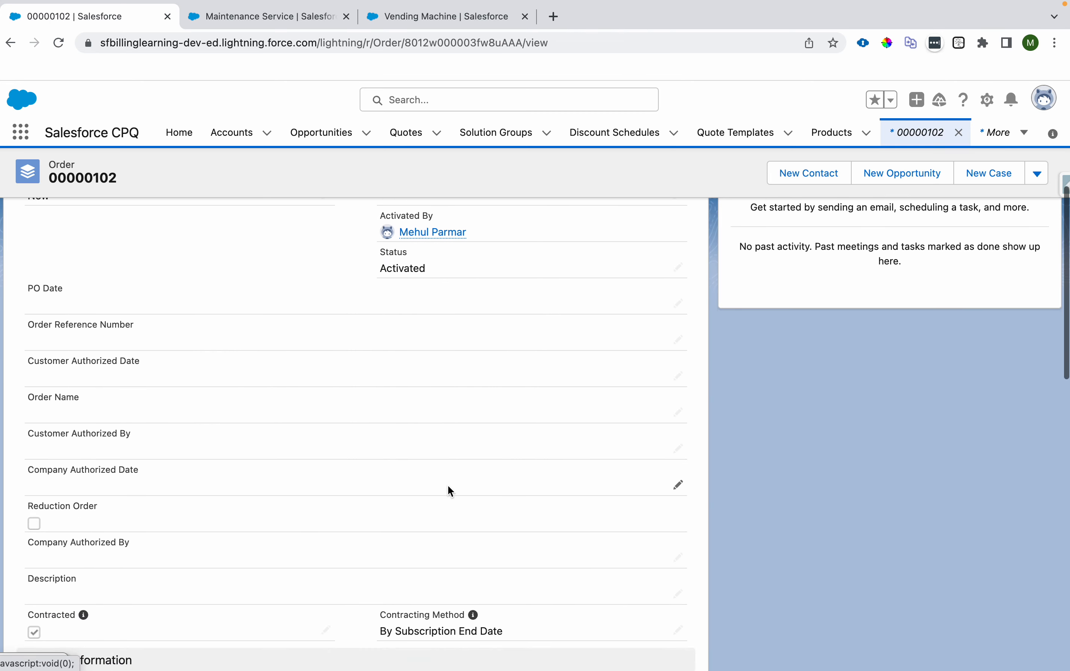
scroll(448, 485, "down", 2)
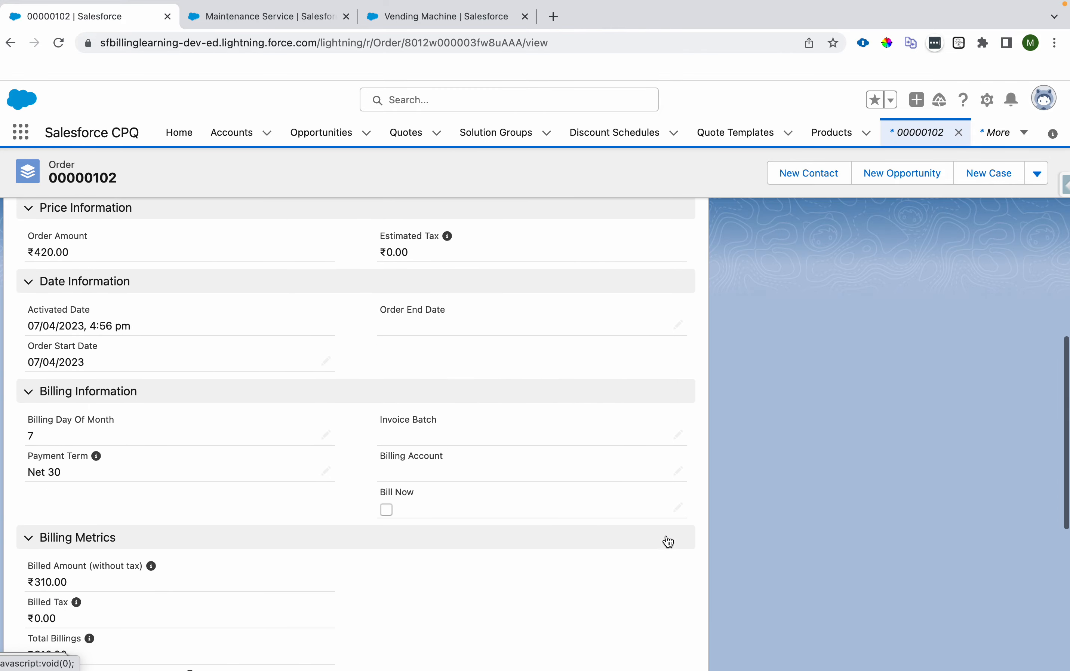
left_click(676, 509)
left_click(374, 502)
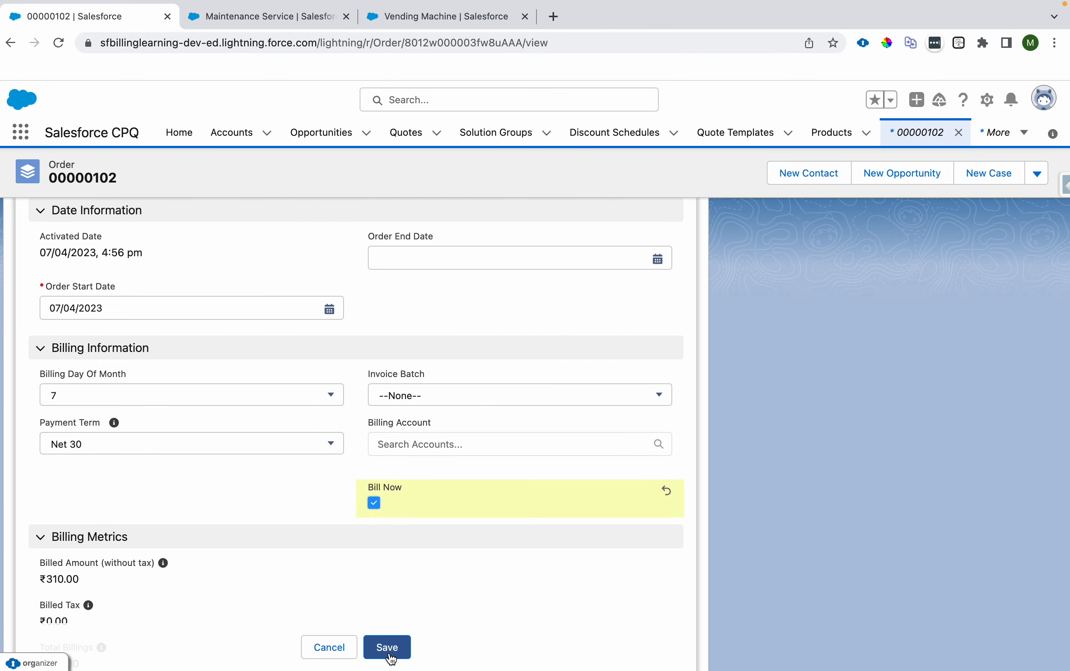
left_click(387, 647)
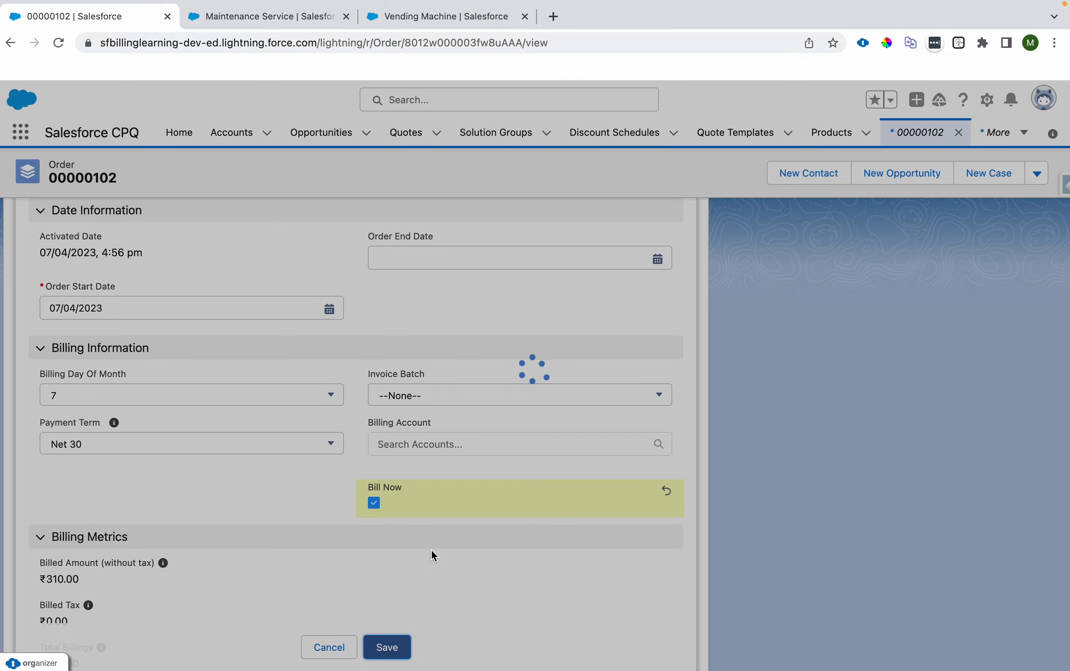
Open the newly generated ₹10.00 invoice from the order's related invoices and set its Status to Posted
scroll(433, 553, "up", 20)
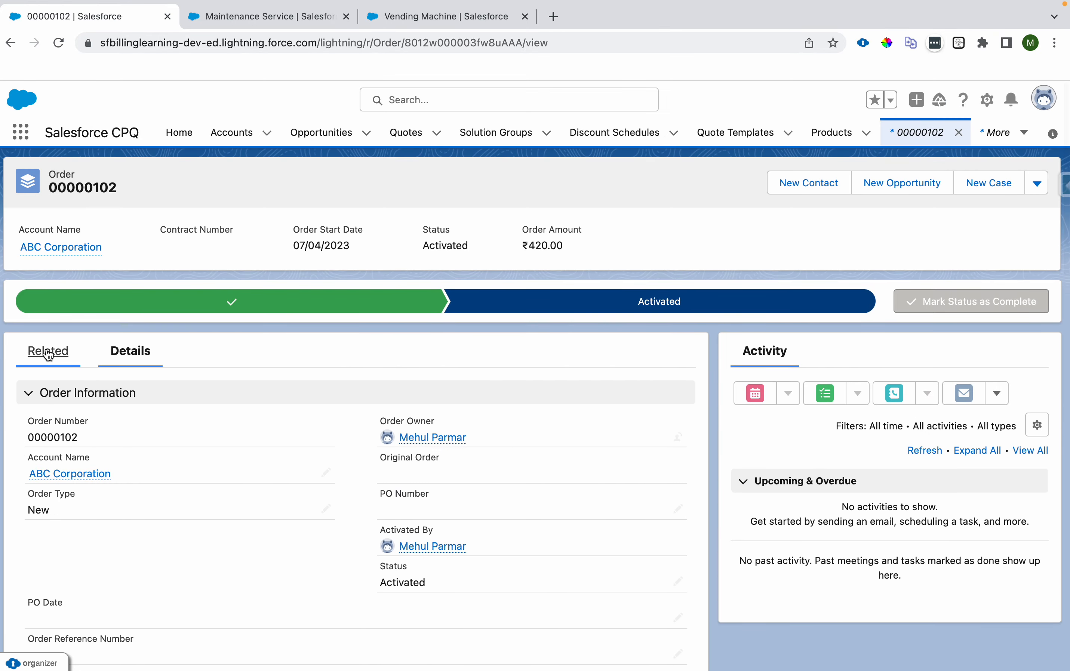
left_click(48, 354)
scroll(247, 415, "down", 5)
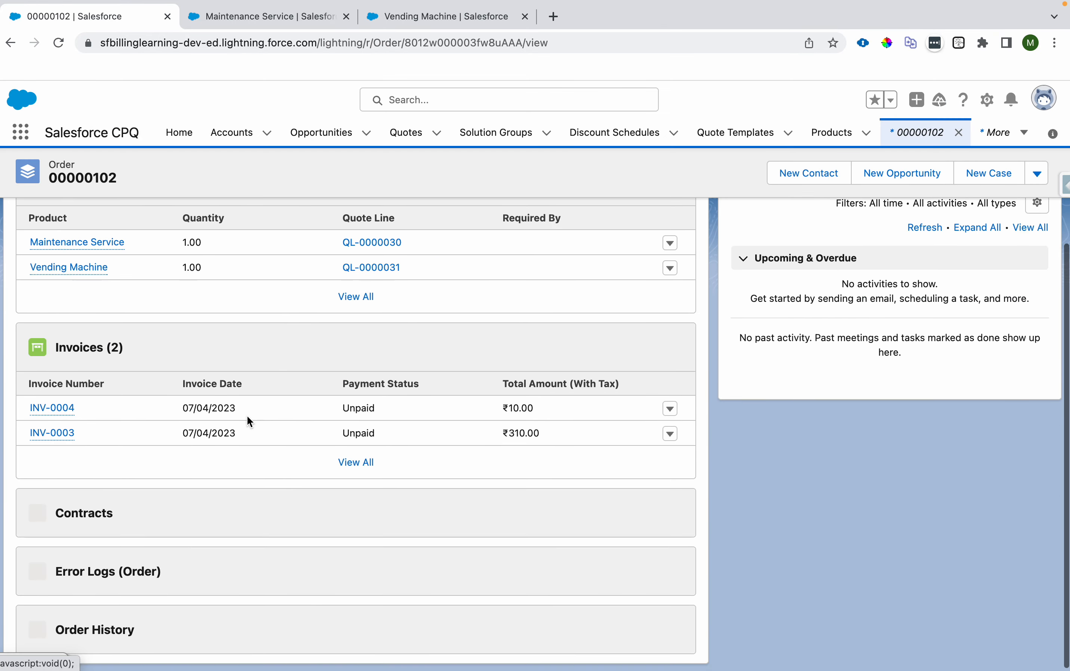
left_click(58, 417)
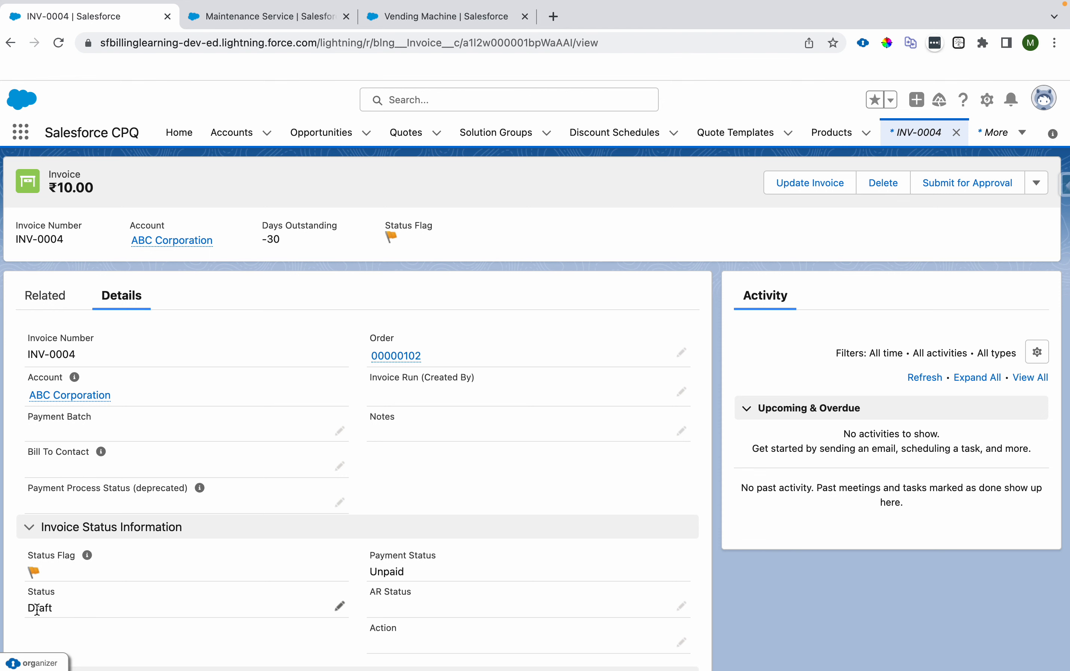
left_click(340, 606)
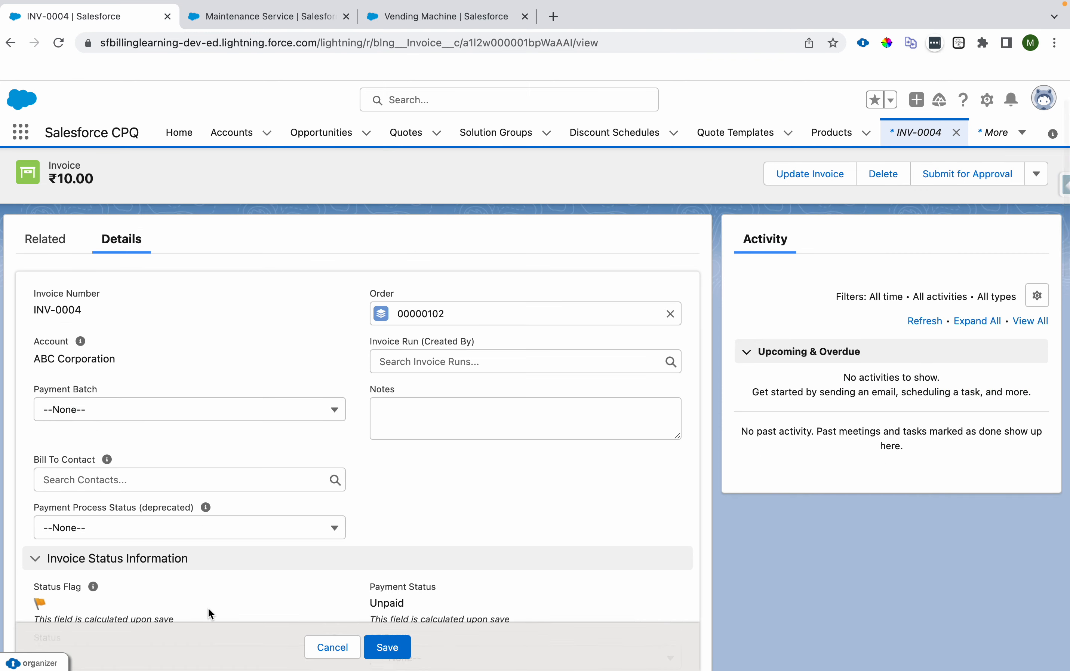
left_click(179, 526)
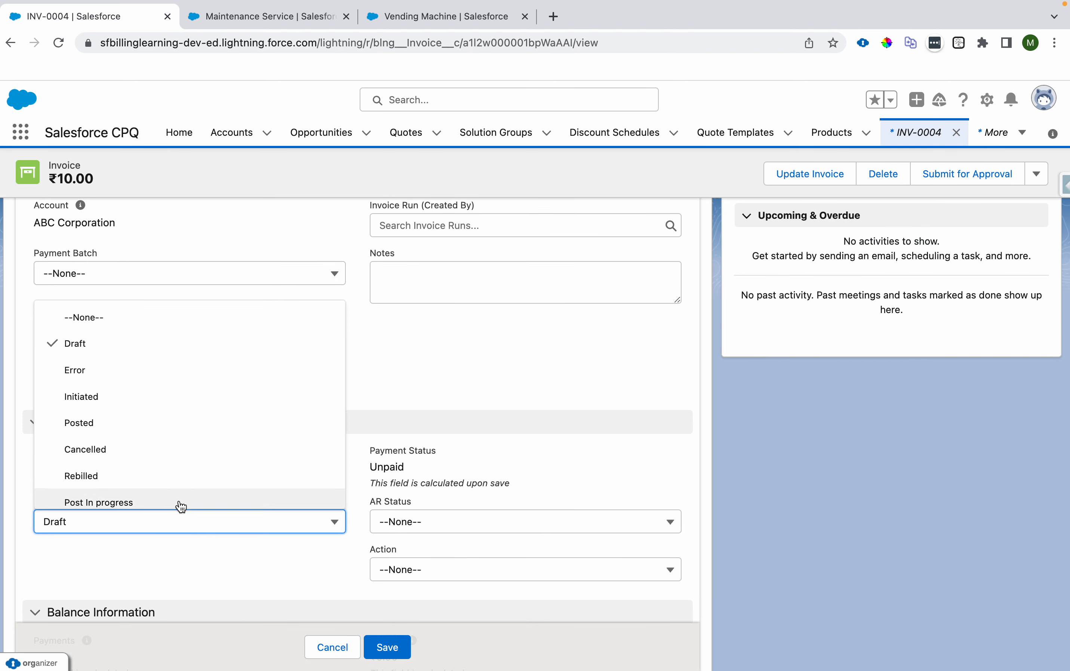
left_click(182, 430)
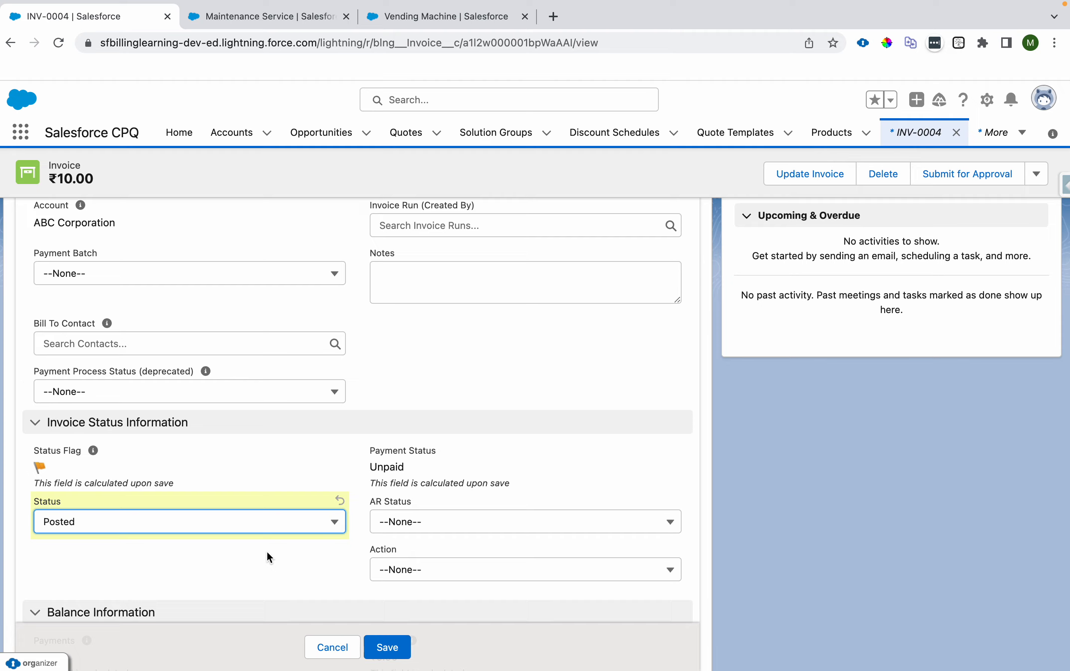
Set the ₹10.00 invoice's Tax Status to None, clear its Tax Error Message and save the record
scroll(267, 552, "down", 10)
left_click(147, 397)
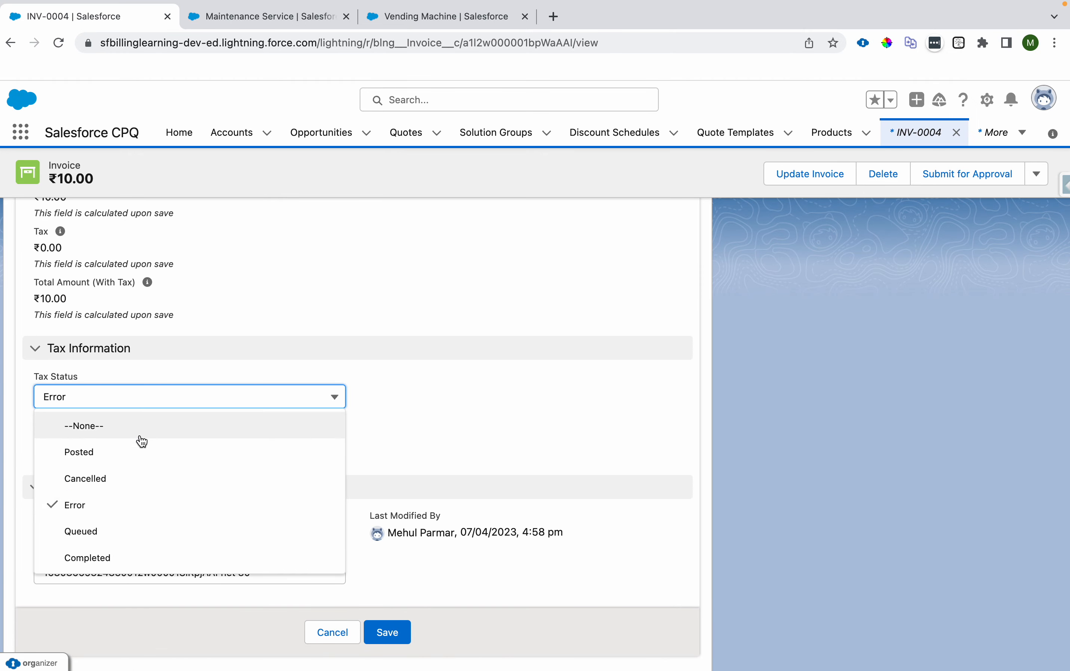
left_click(142, 450)
left_click(148, 397)
left_click(150, 425)
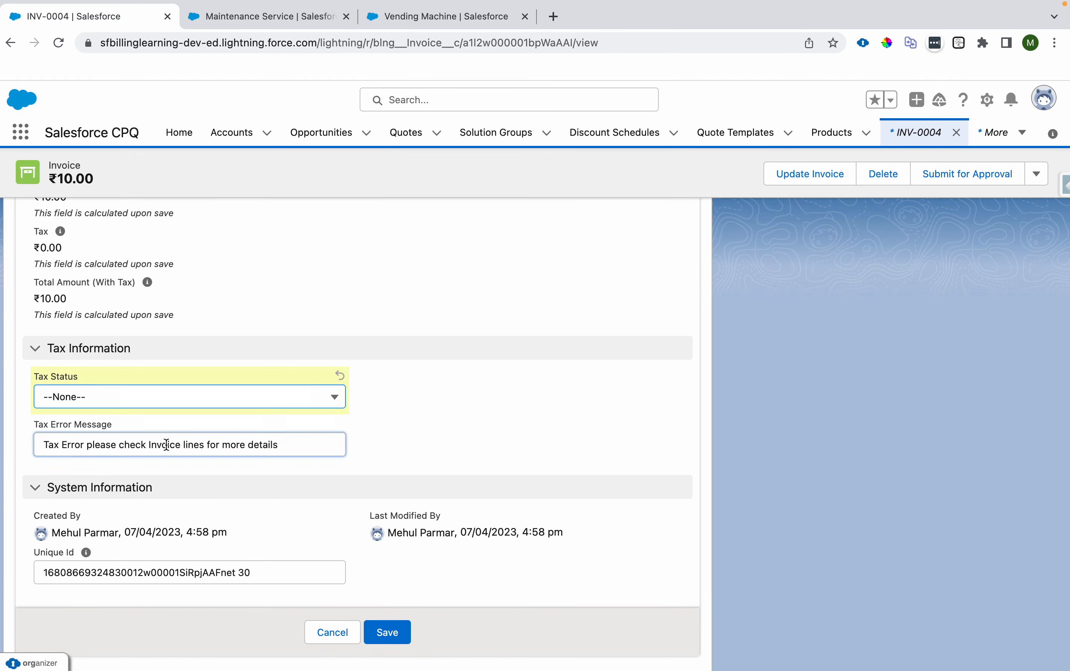
triple_click(167, 444)
key("BackSpace")
left_click(371, 635)
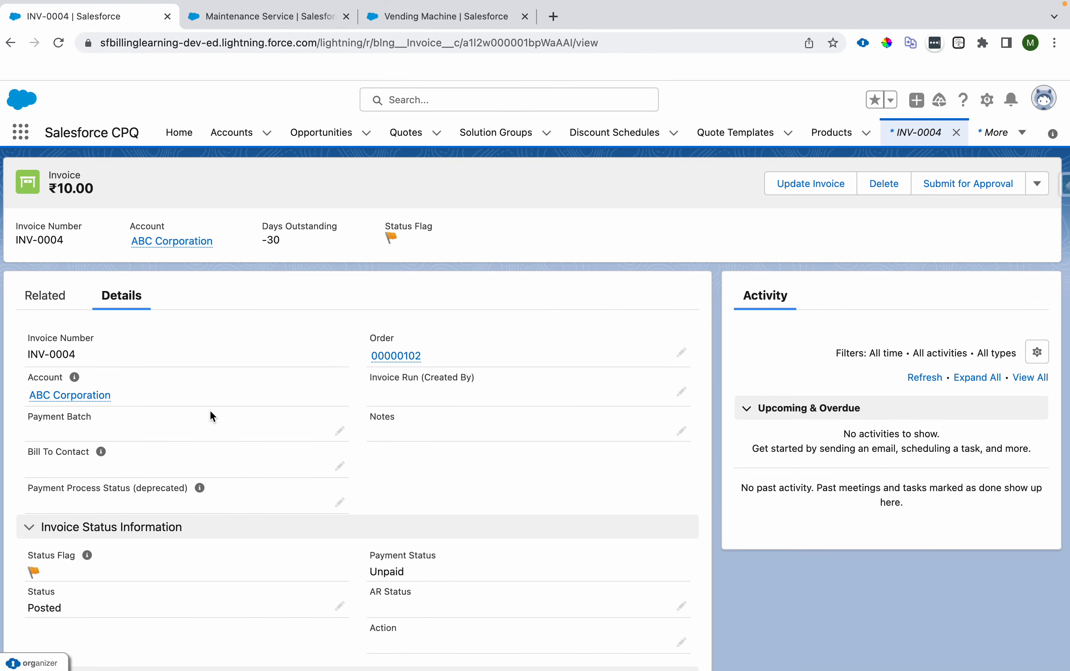
Return to the invoice's order, enable Bill Now in its Billing Information, save it and view its related invoices
left_click(411, 359)
left_click(148, 353)
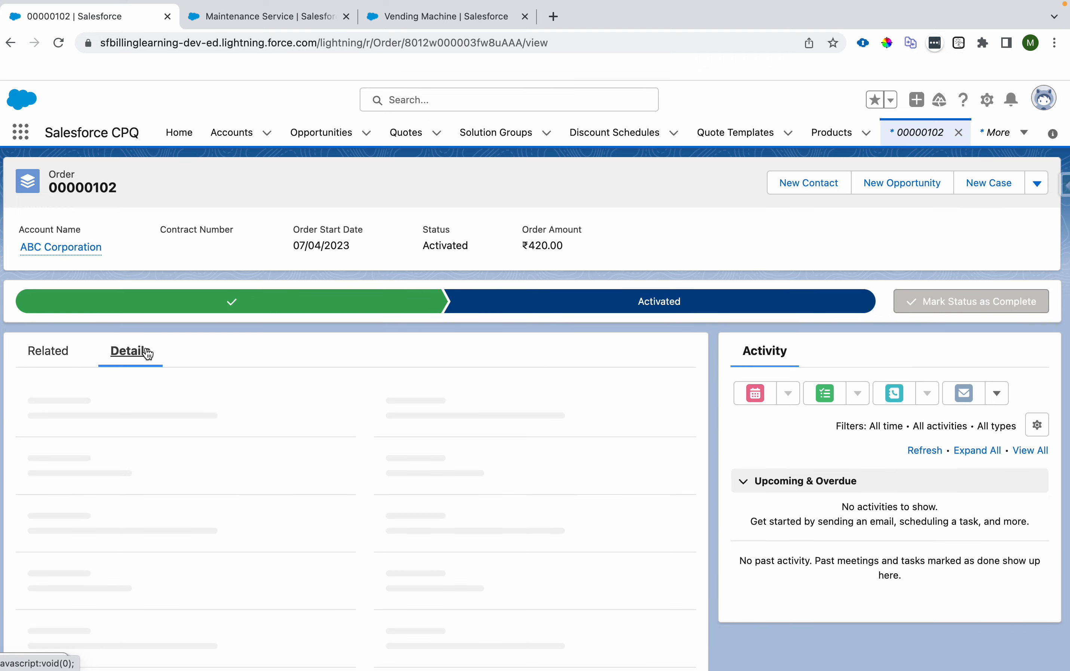
scroll(440, 469, "down", 15)
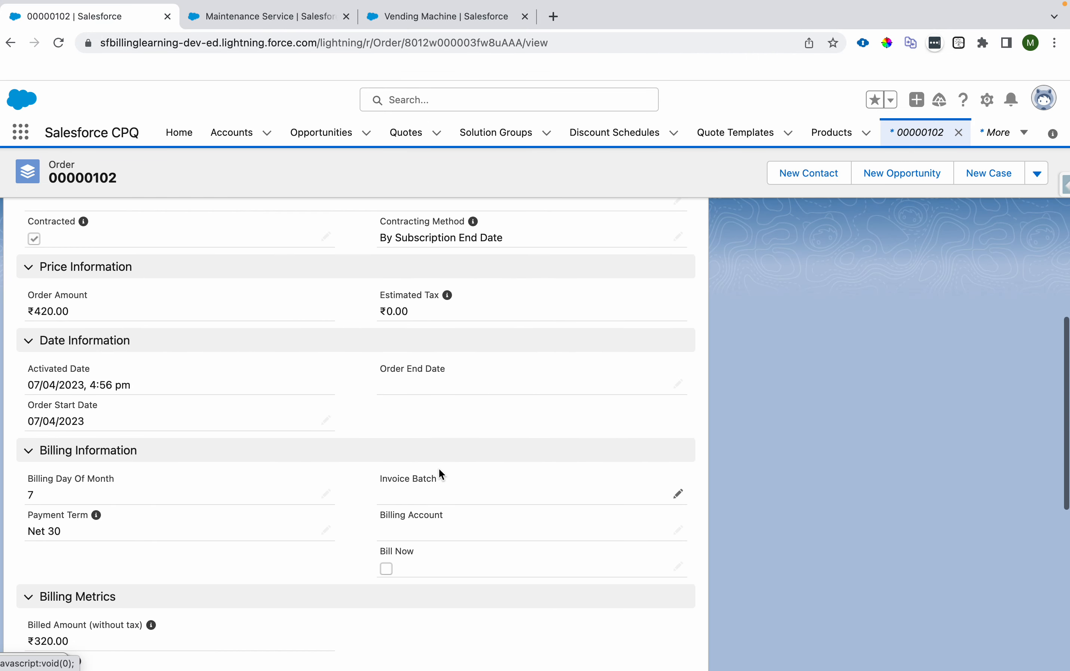
left_click(679, 567)
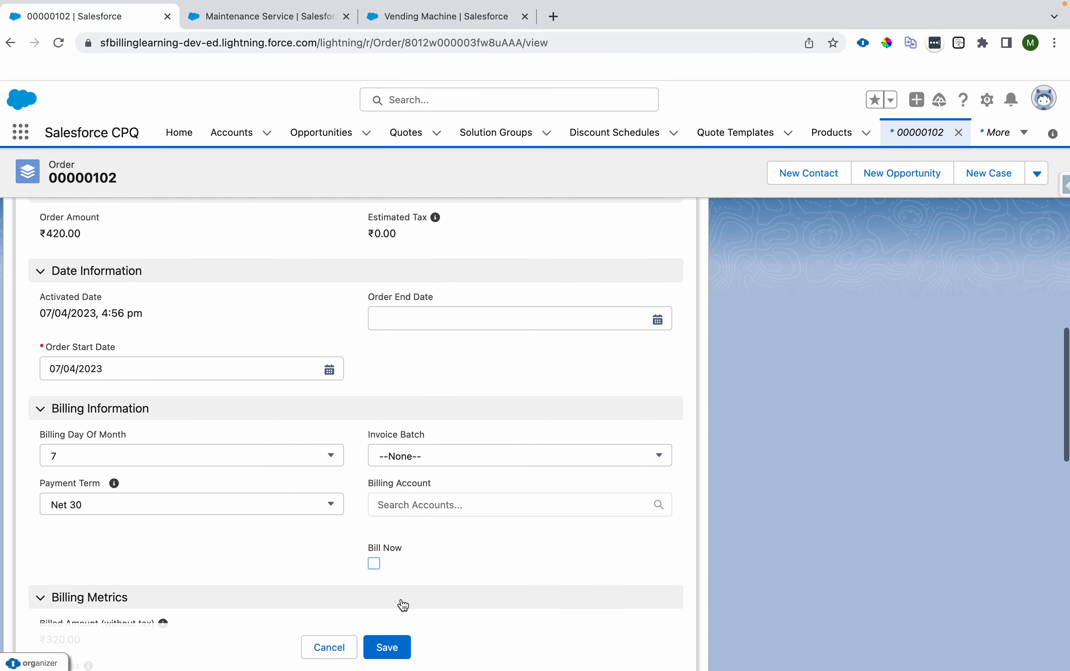
left_click(374, 563)
left_click(387, 647)
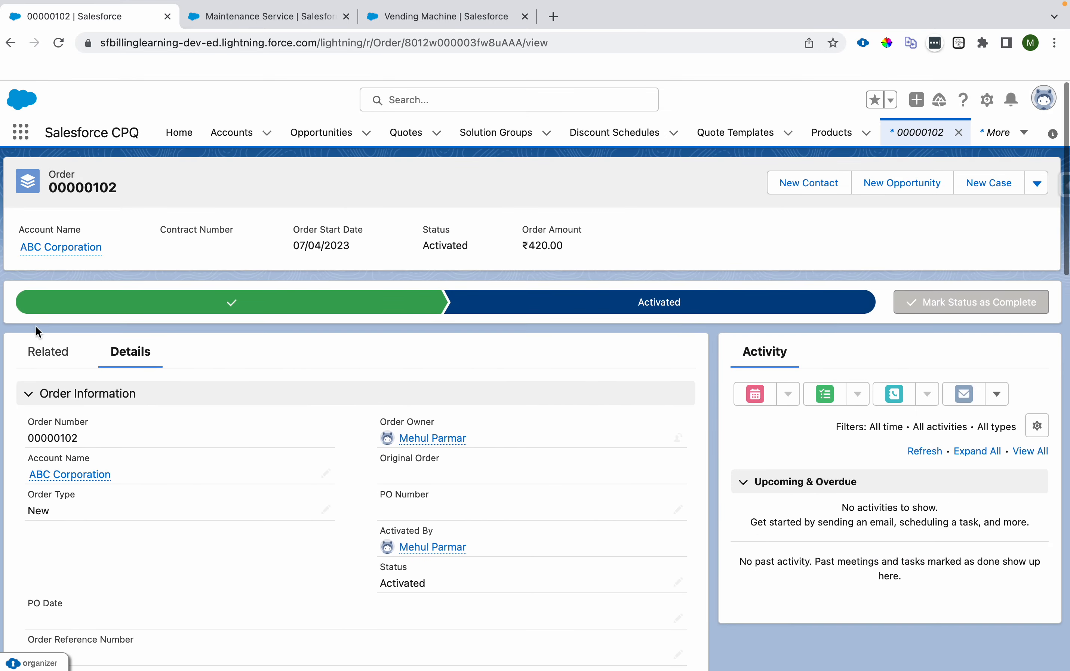
left_click(47, 352)
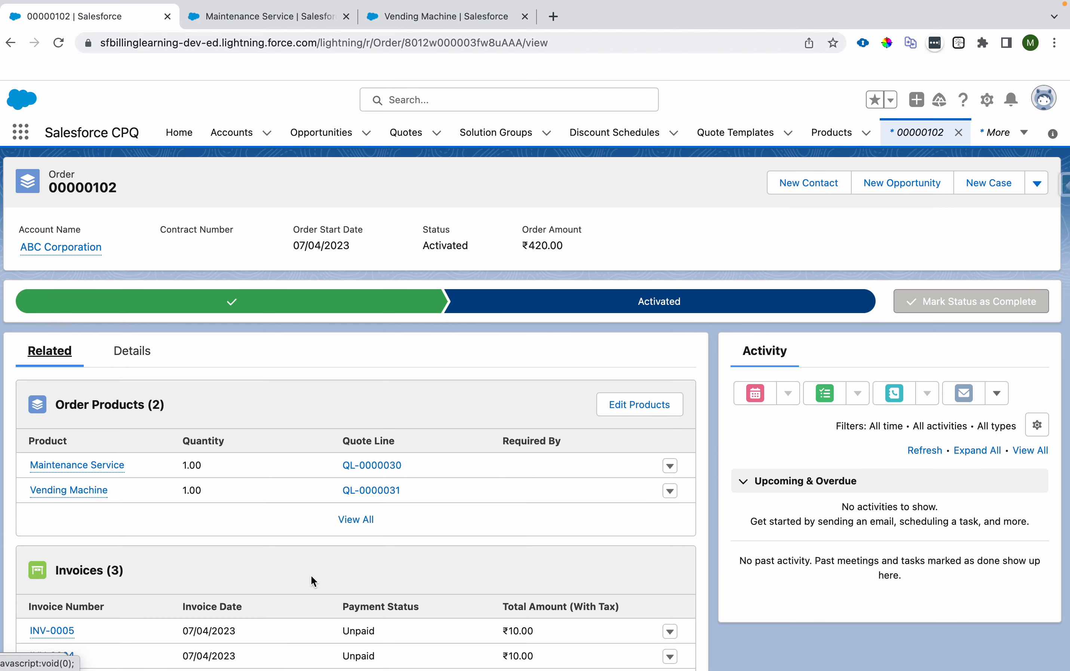
scroll(311, 575, "down", 1)
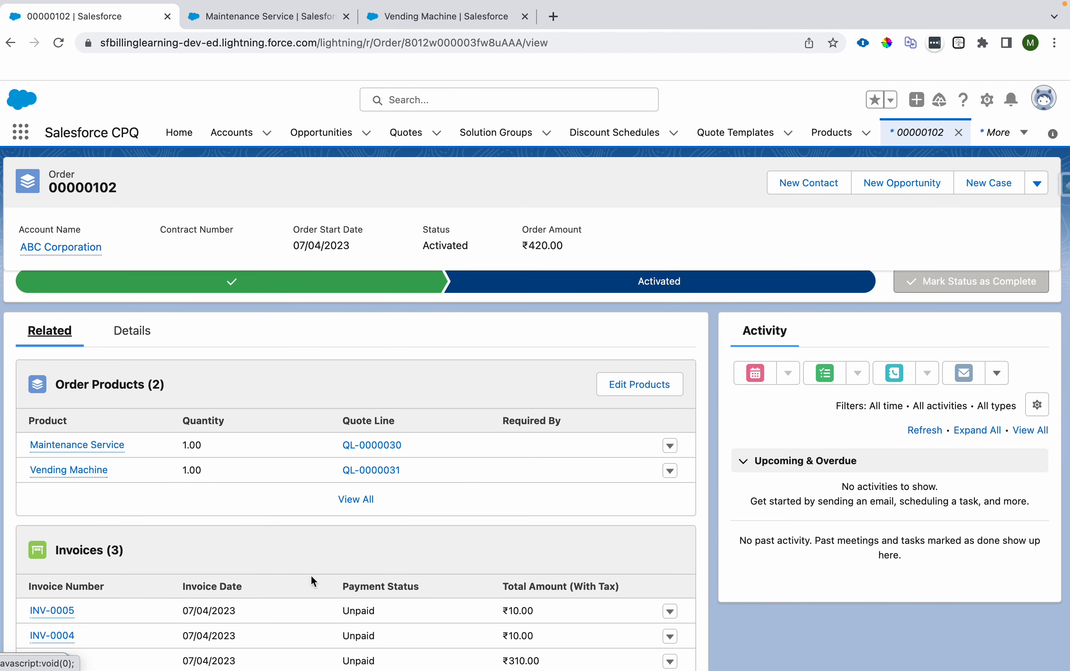